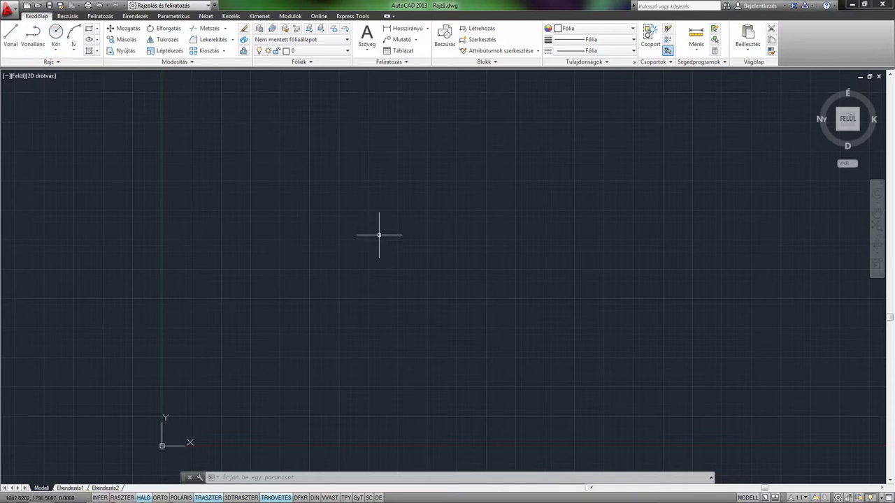
# Step: Draw a circle with the Kör tool by picking a centre and radius
pyautogui.click(341, 243)
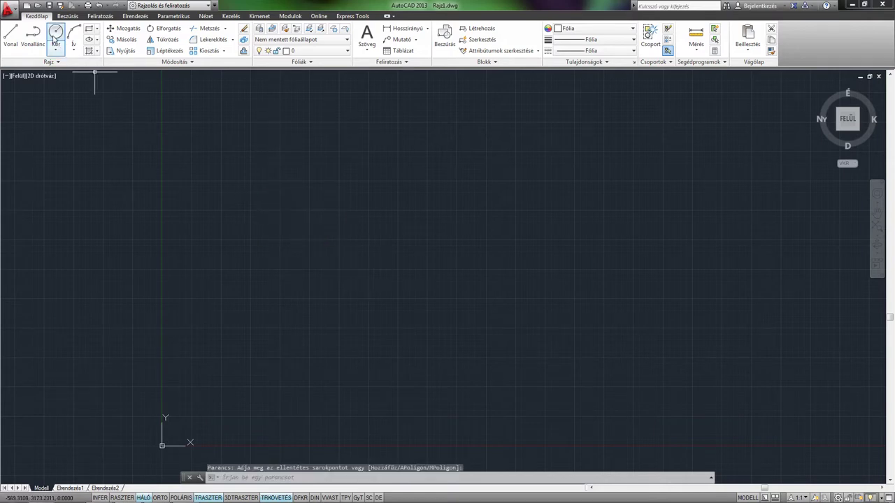
pyautogui.click(55, 33)
pyautogui.click(340, 219)
pyautogui.click(388, 269)
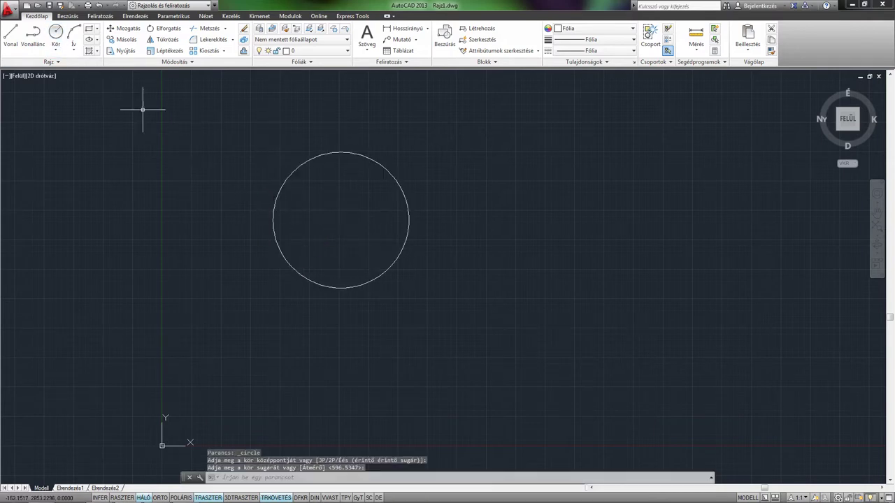
# Step: Draw a diagonal line from lower left to upper right through the circle
pyautogui.click(12, 34)
pyautogui.click(255, 316)
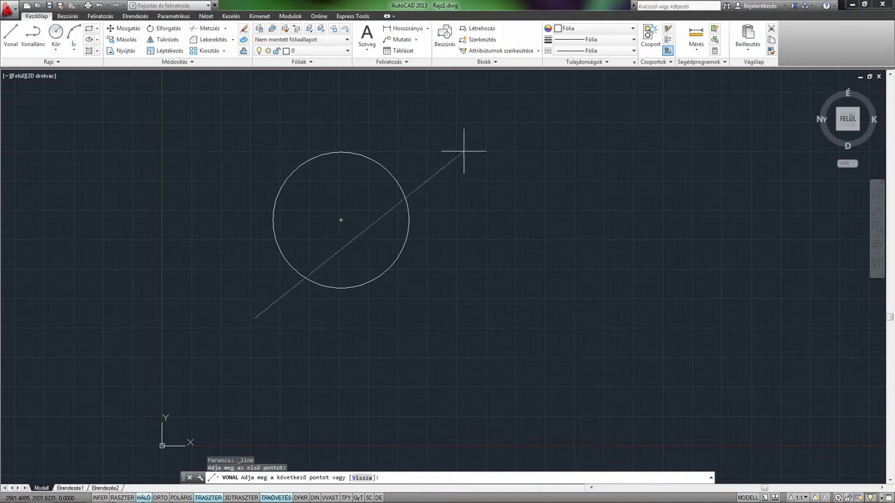
pyautogui.click(464, 137)
pyautogui.press('Return')
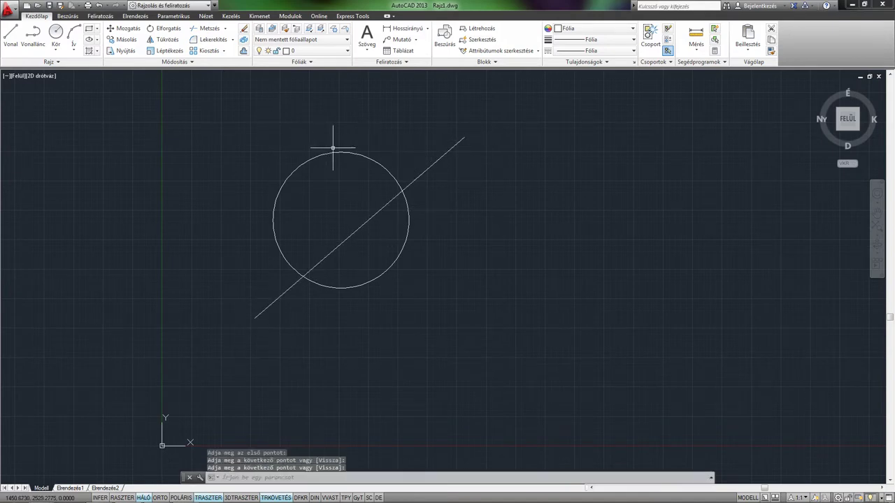
pyautogui.moveTo(333, 148); pyautogui.dragTo(316, 171, button='middle')
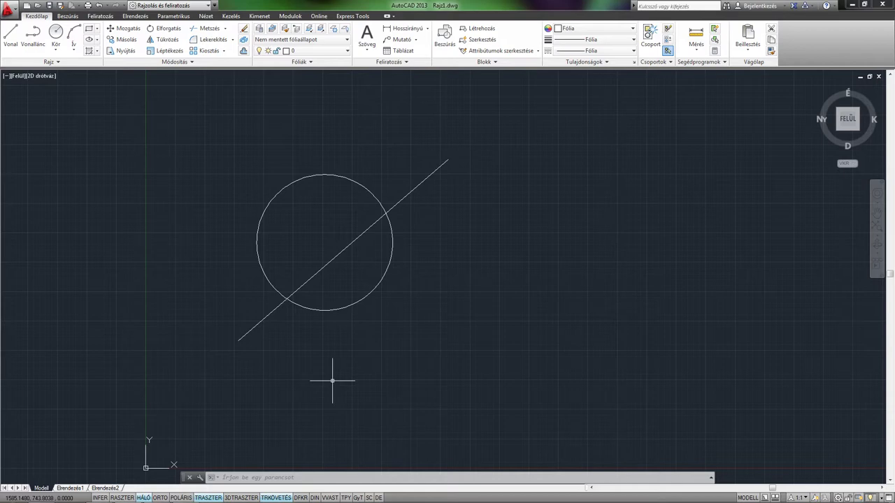
# Step: Trim (ME) the circle's lower part, using the diagonal line as the cutting edge
pyautogui.write('ME')
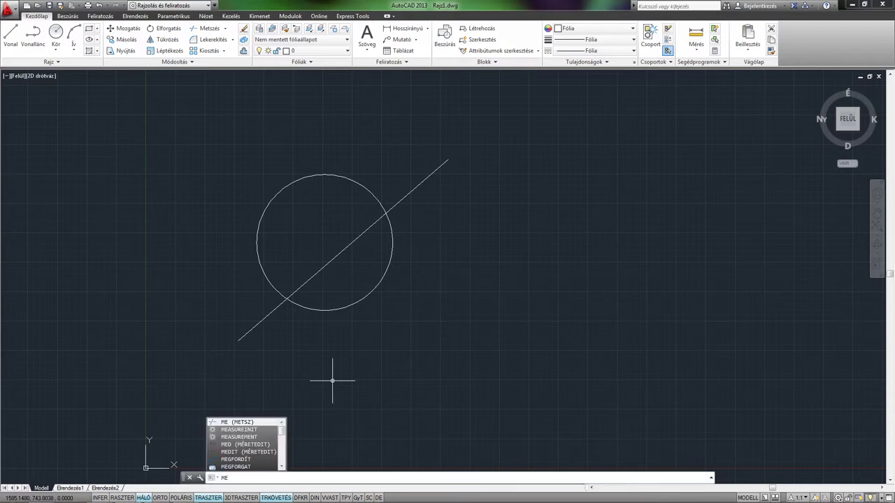
pyautogui.press('Return')
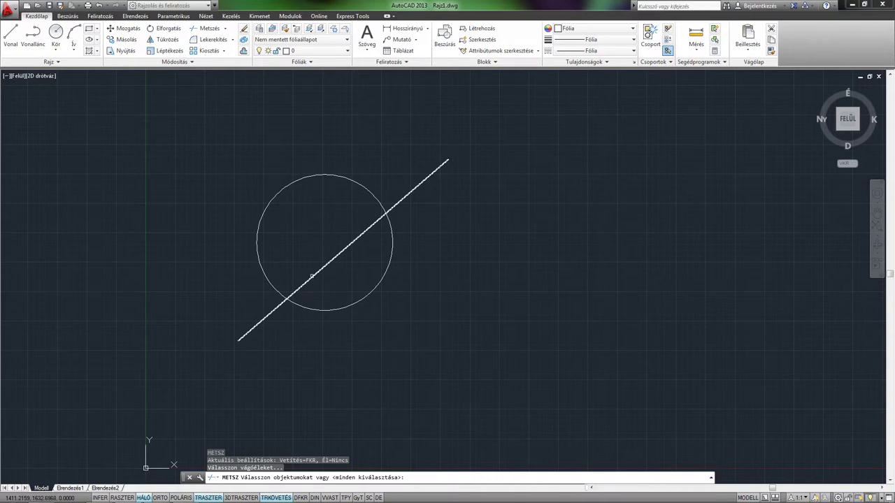
pyautogui.click(312, 277)
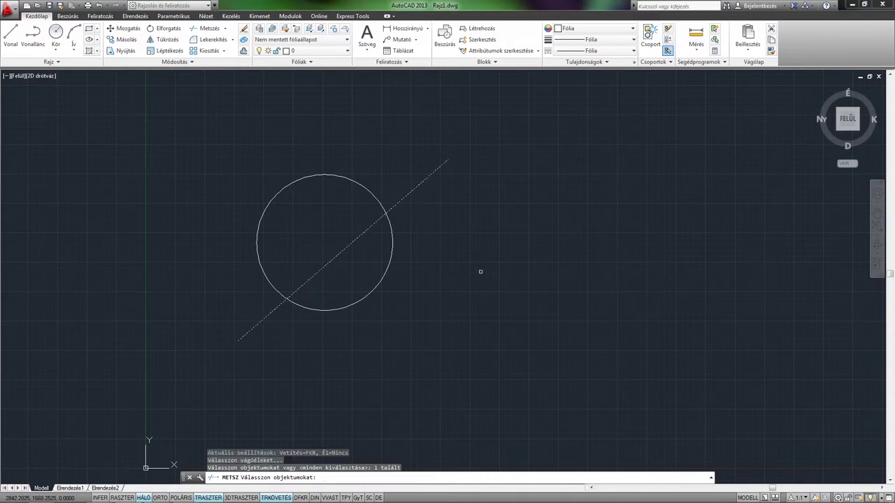
pyautogui.press('Return')
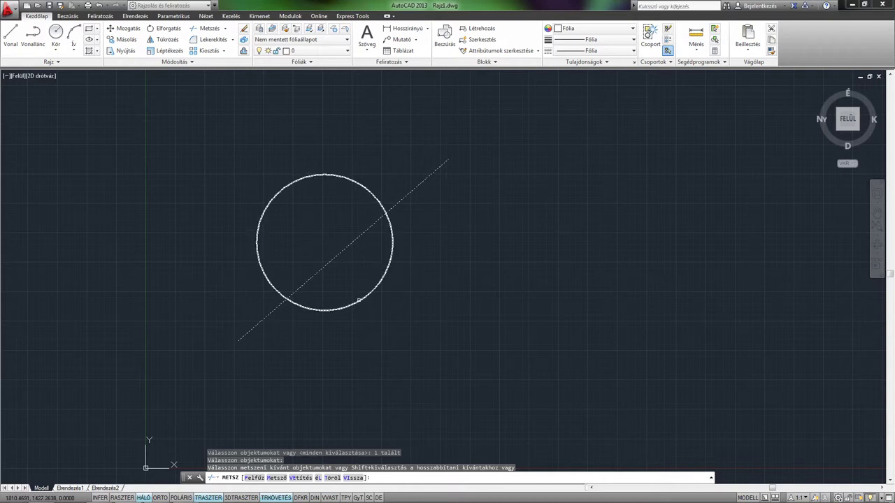
pyautogui.click(359, 300)
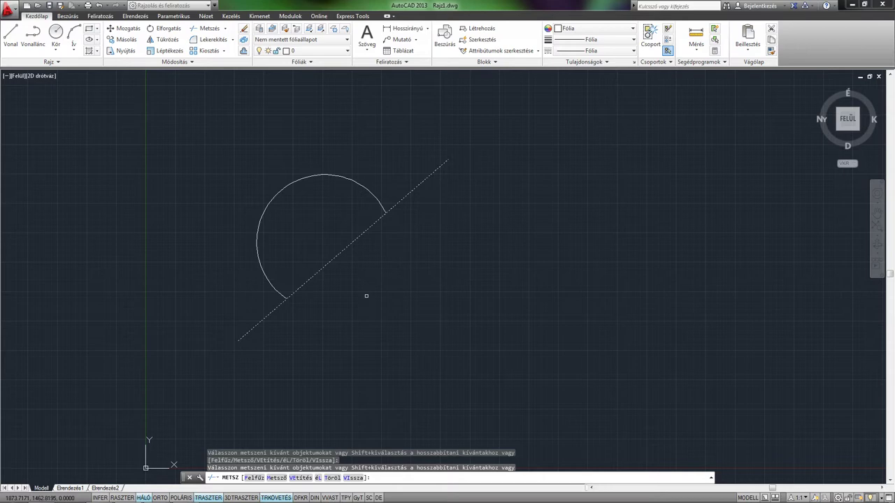
pyautogui.press('Return')
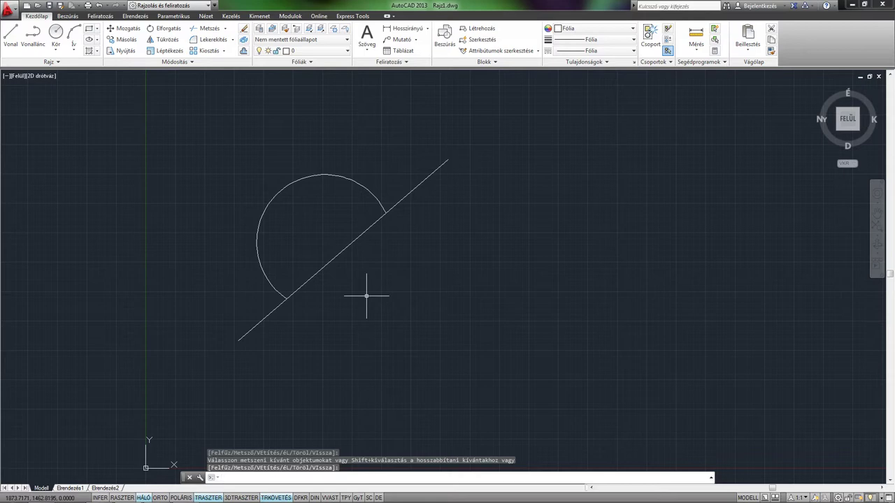
pyautogui.press('Return')
pyautogui.press('Return')
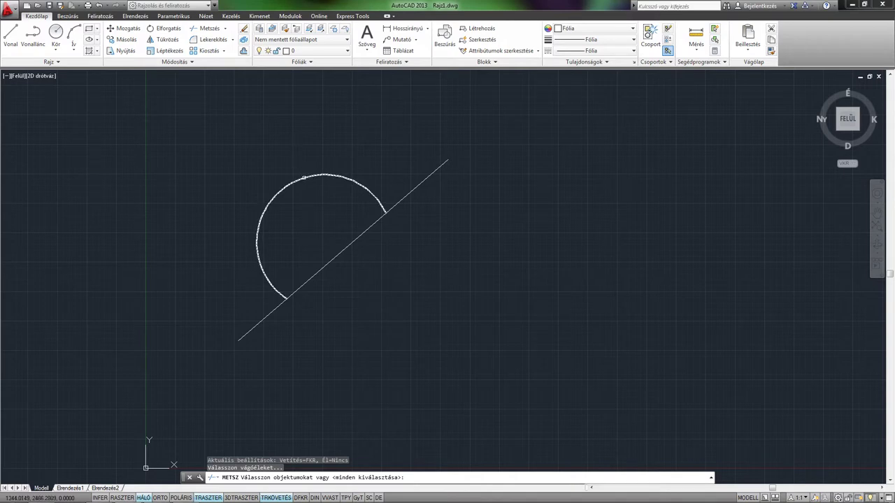
# Step: Cut both overhanging ends of the diagonal line back to the arc
pyautogui.click(304, 178)
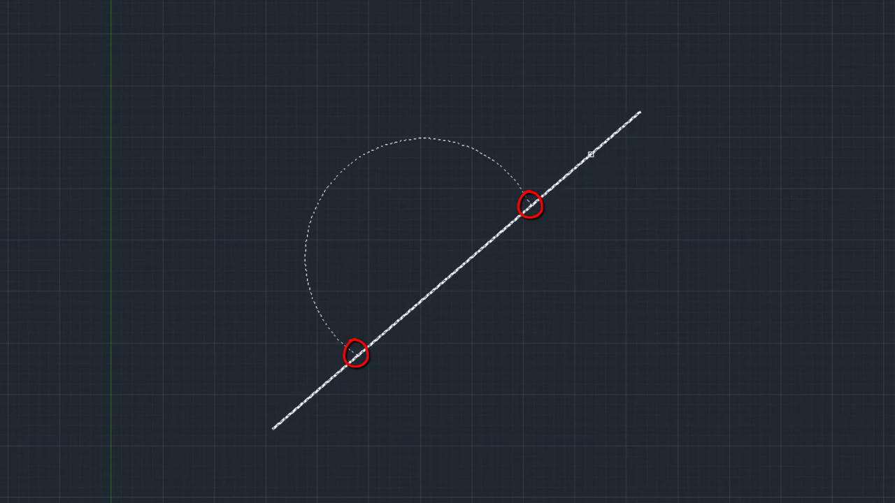
pyautogui.click(590, 154)
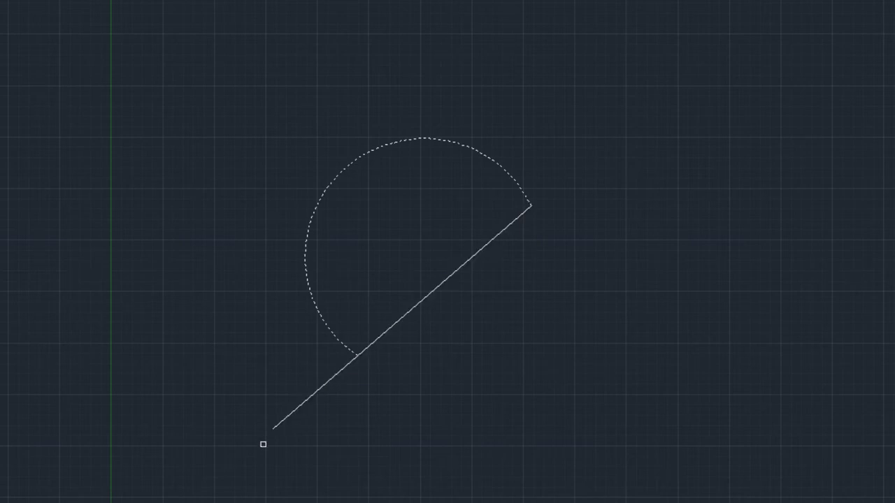
pyautogui.click(317, 391)
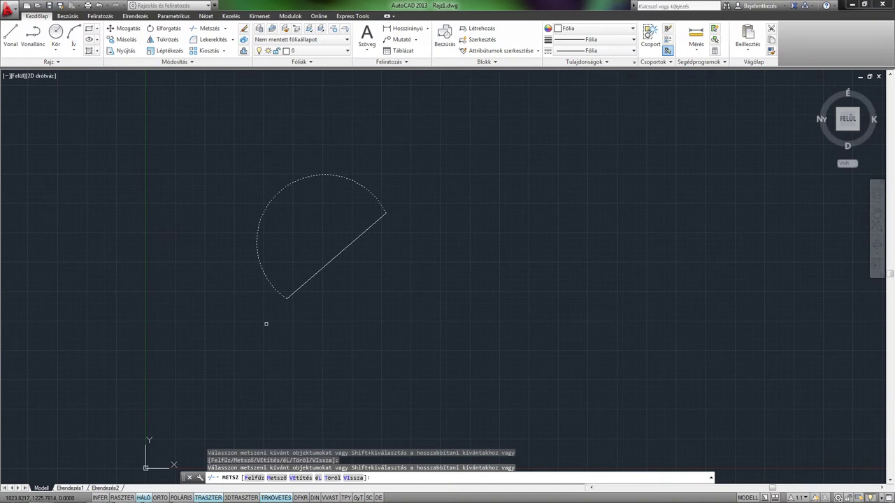
pyautogui.press('Return')
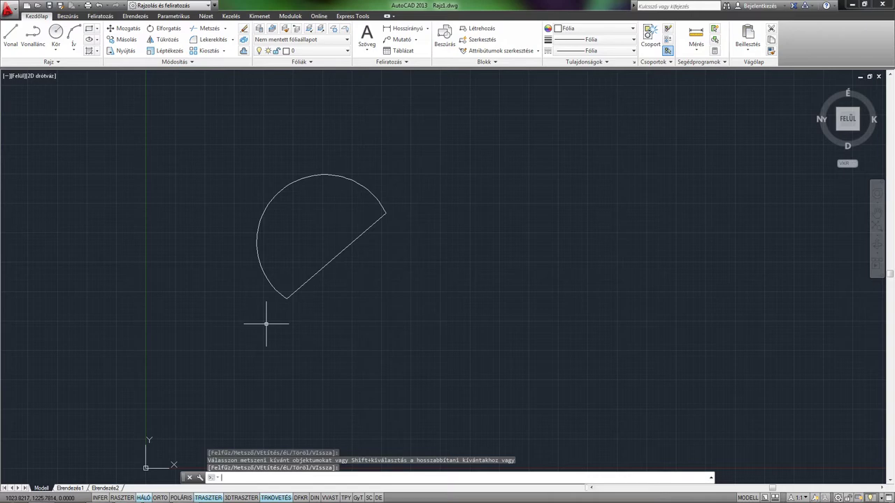
# Step: Erase the arc-and-line shape and draw a new circle in its place
pyautogui.click(457, 362)
pyautogui.click(249, 154)
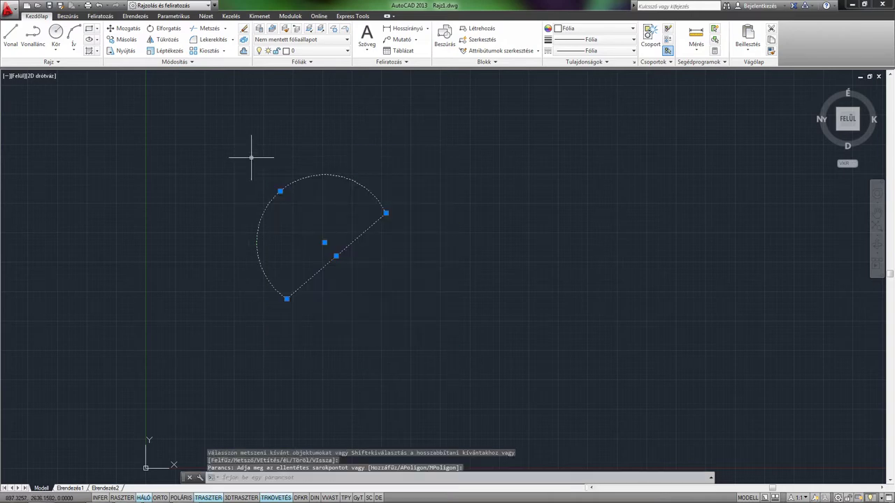
pyautogui.press('Delete')
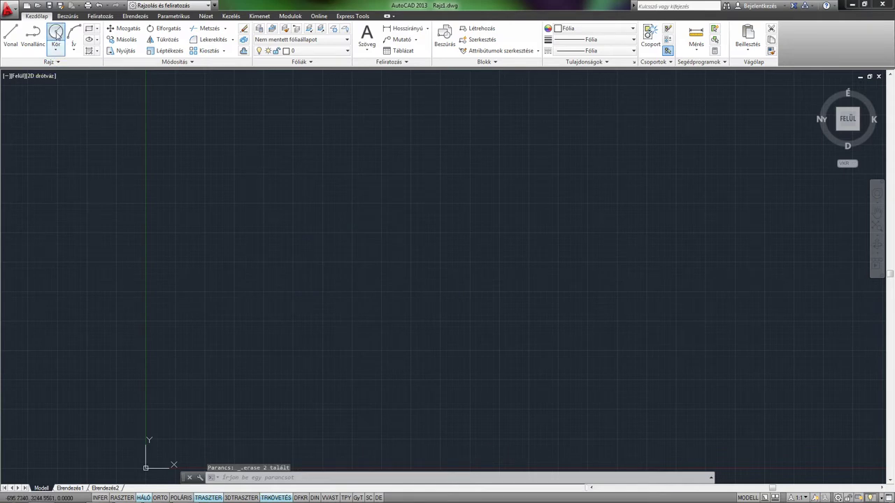
pyautogui.click(56, 33)
pyautogui.click(396, 254)
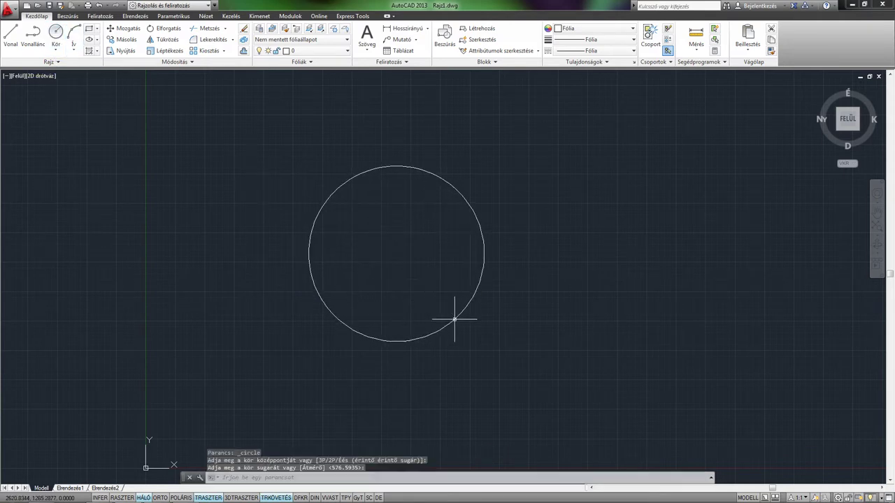
pyautogui.click(454, 319)
# Step: Draw two lines from the circle's centre, rightward and down-right, and pick both as cutting edges
pyautogui.click(11, 35)
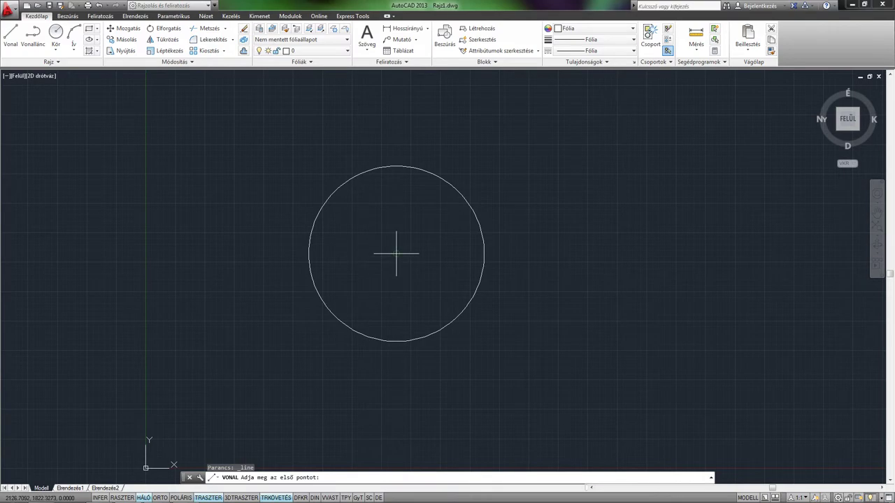
pyautogui.click(397, 254)
pyautogui.click(577, 245)
pyautogui.press('Return')
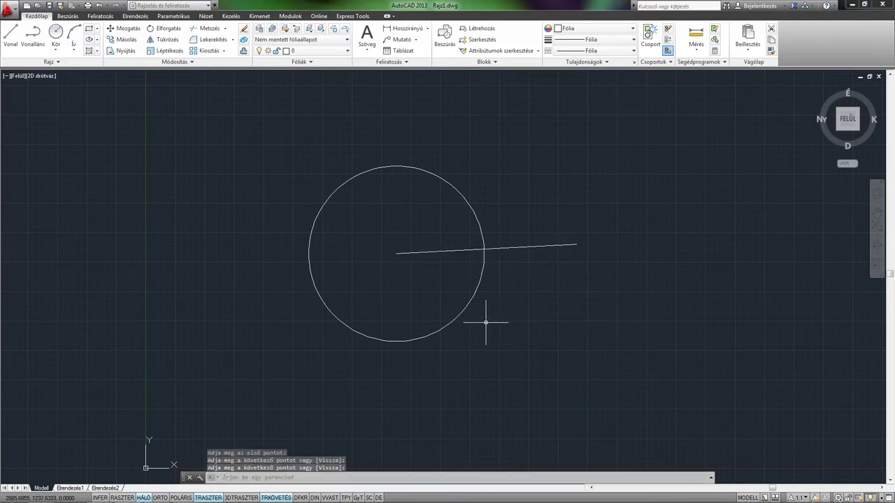
pyautogui.press('Return')
pyautogui.click(396, 254)
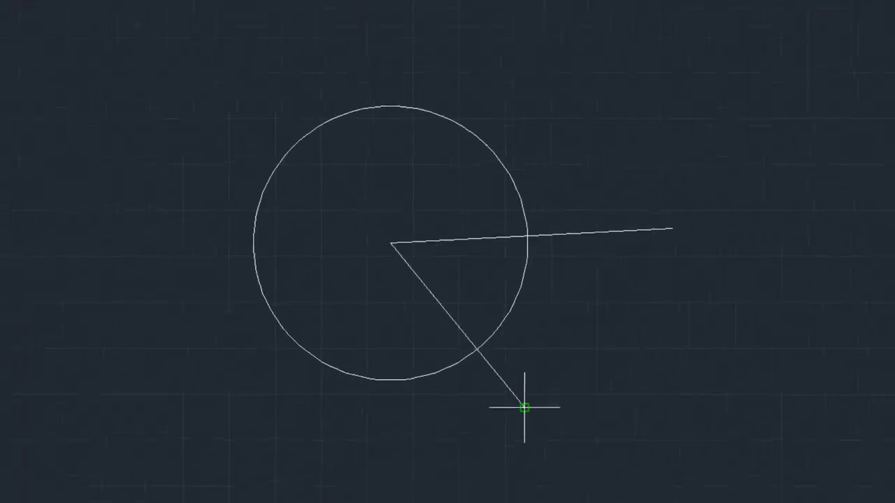
pyautogui.click(524, 407)
pyautogui.press('Return')
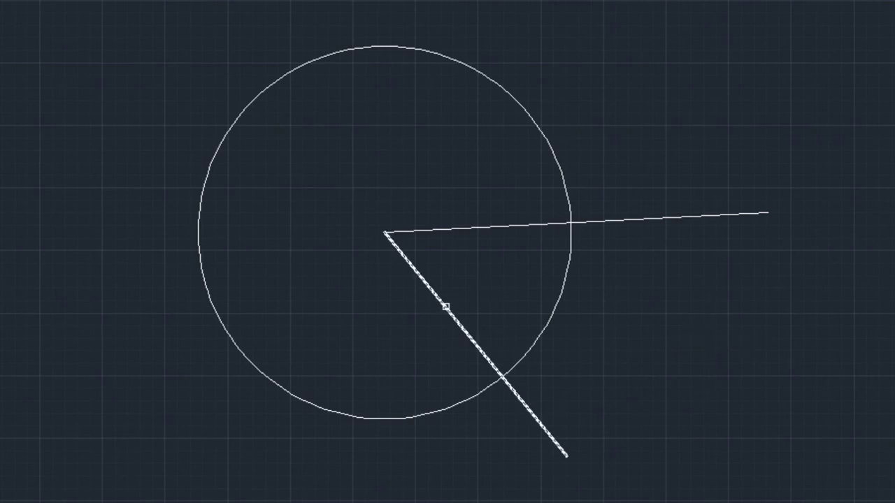
pyautogui.click(446, 307)
pyautogui.click(494, 225)
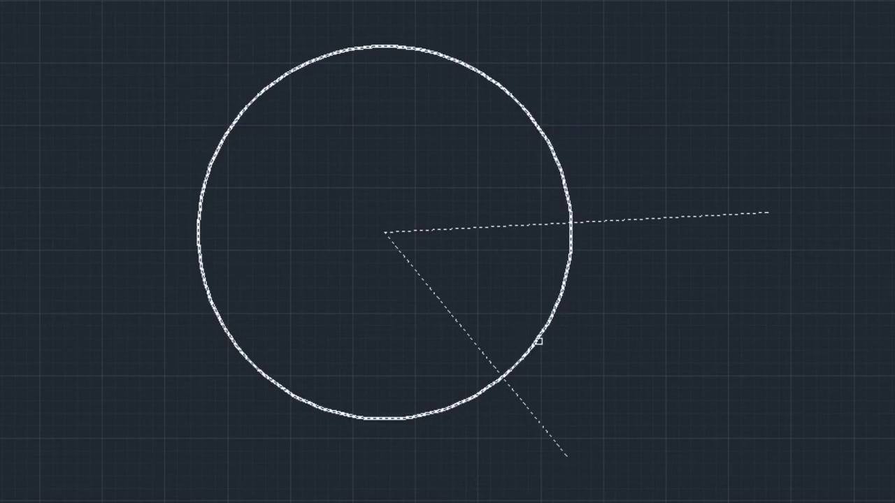
# Step: Cut out the arc between the two lines, then trim the horizontal and diagonal overhangs at the circle
pyautogui.click(538, 341)
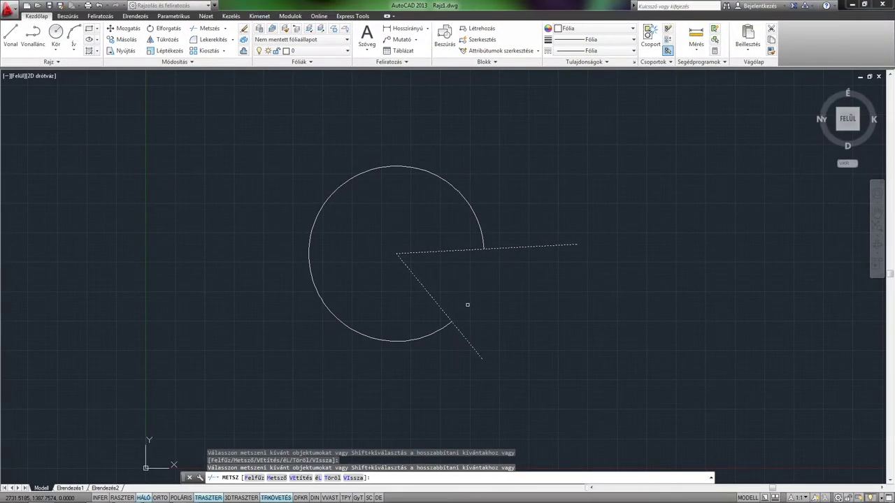
pyautogui.press('Return')
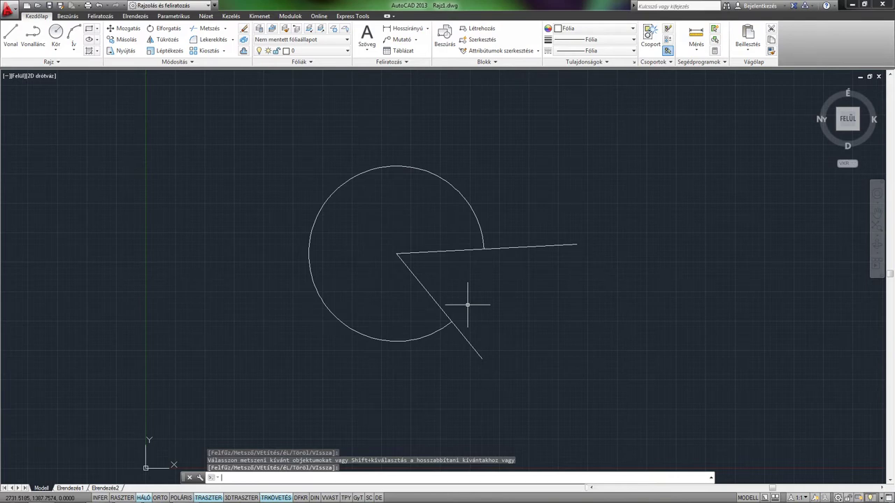
pyautogui.press('Return')
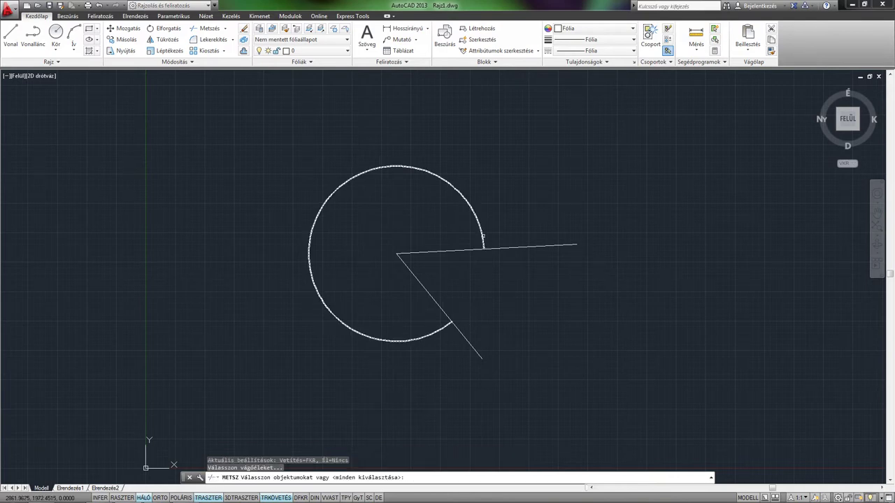
pyautogui.click(483, 237)
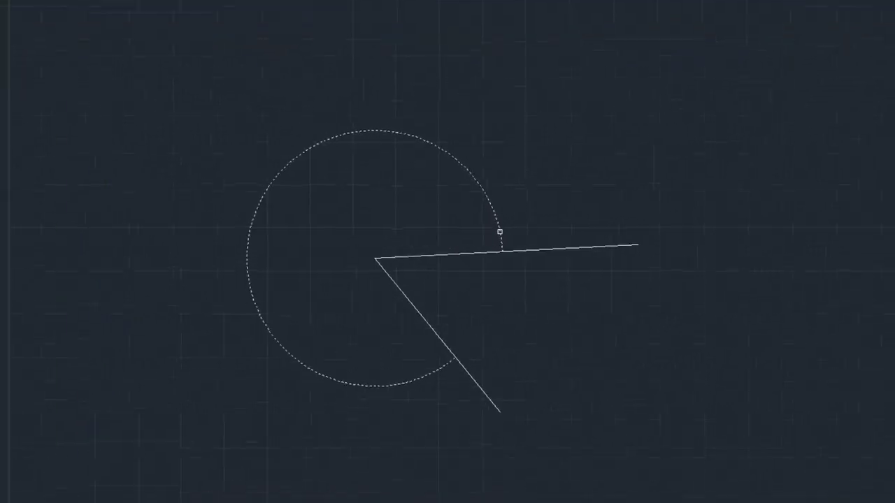
pyautogui.click(535, 256)
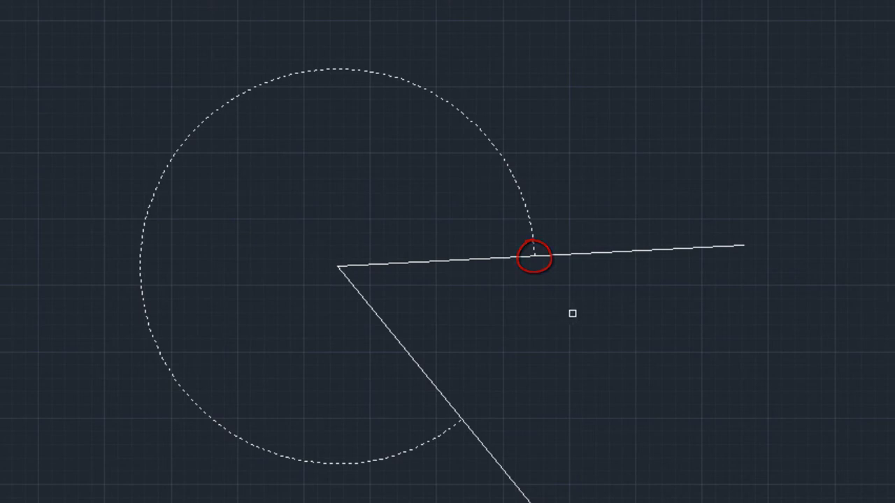
pyautogui.click(624, 252)
pyautogui.press('Return')
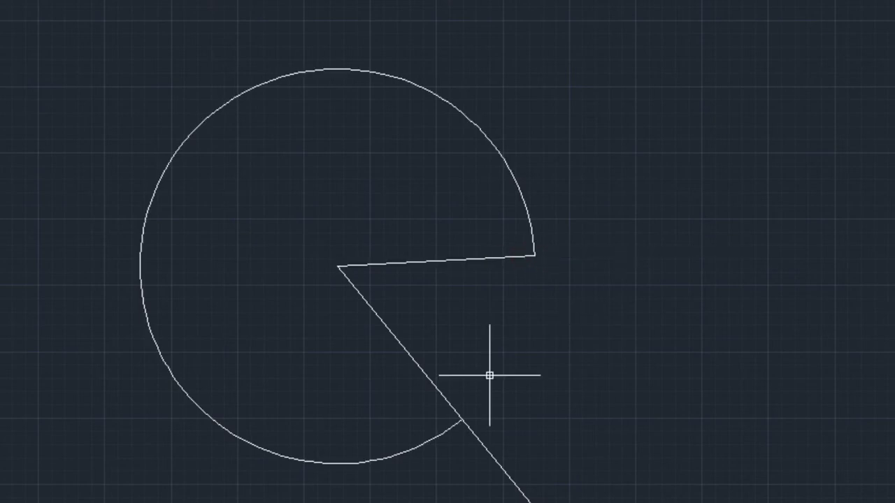
pyautogui.rightClick(452, 411)
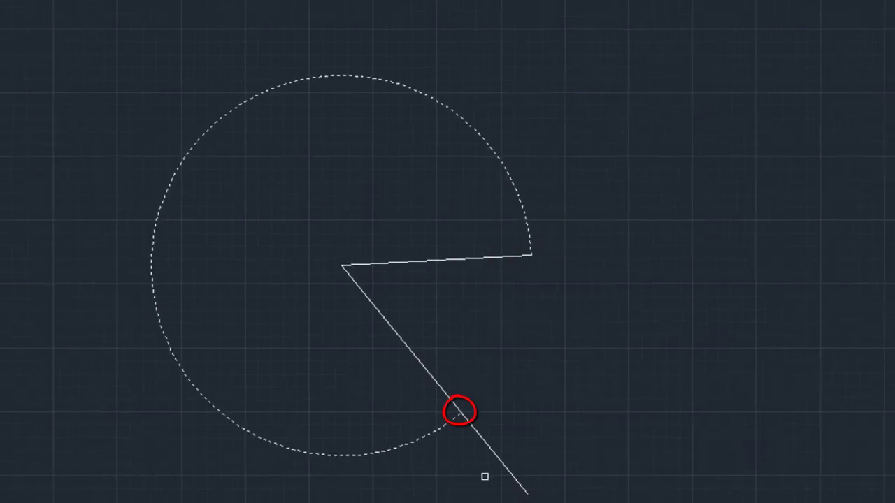
pyautogui.click(500, 473)
pyautogui.press('Return')
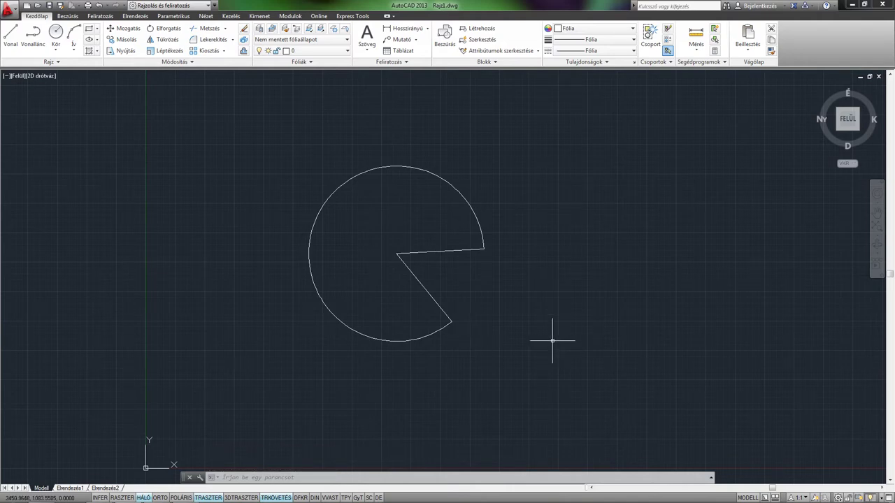
# Step: Erase the pie-shaped arc and its two lines
pyautogui.click(539, 360)
pyautogui.click(364, 249)
pyautogui.press('Delete')
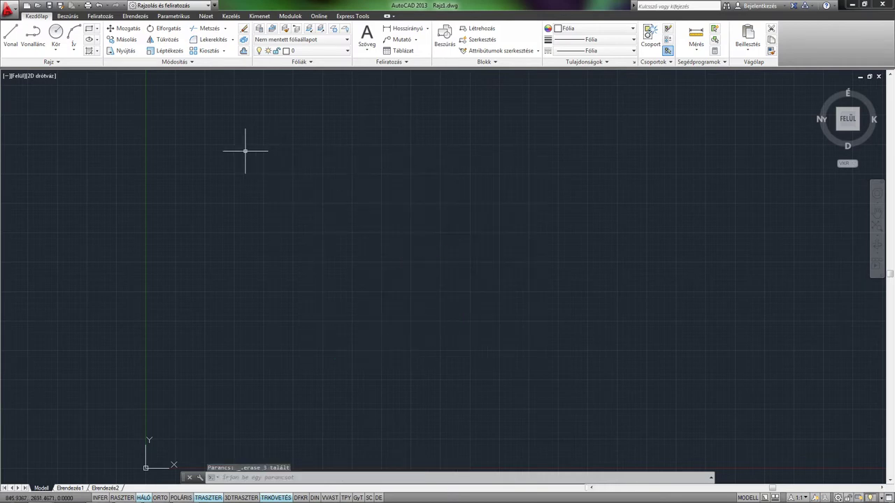
# Step: Draw three overlapping circles: a small one upper left, a large one right, one lower left
pyautogui.click(56, 35)
pyautogui.click(278, 167)
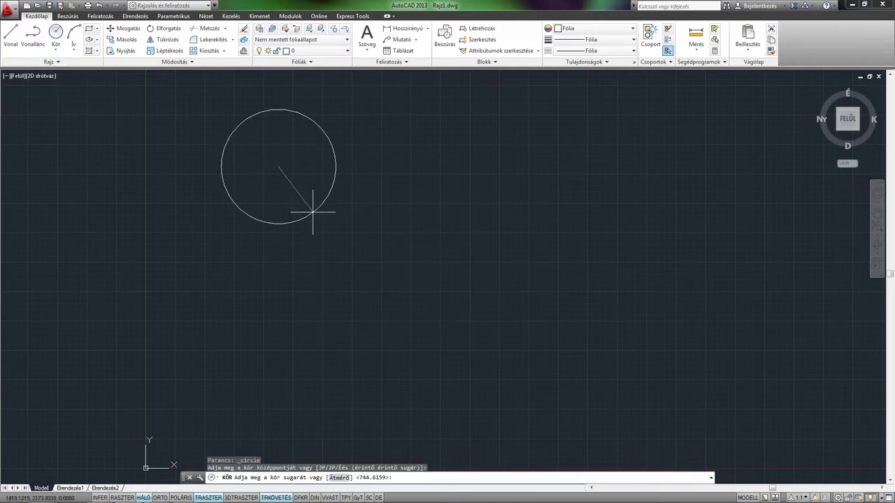
pyautogui.click(320, 236)
pyautogui.click(56, 35)
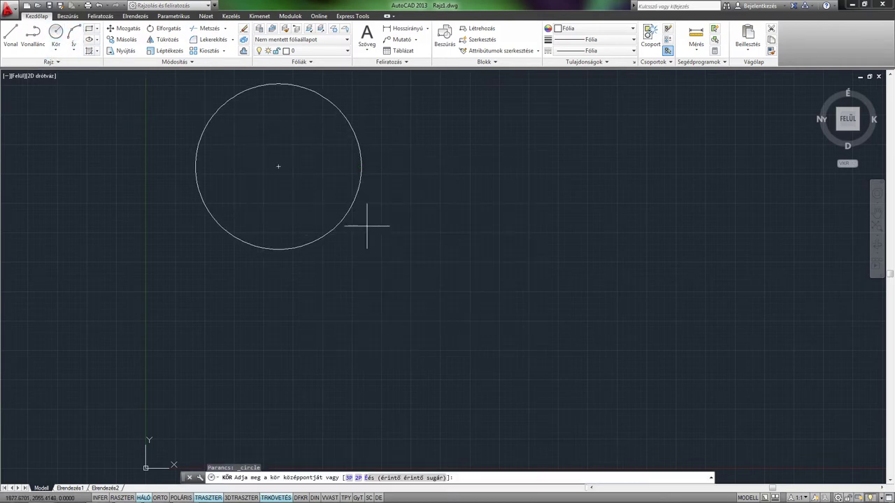
pyautogui.click(488, 244)
pyautogui.click(326, 175)
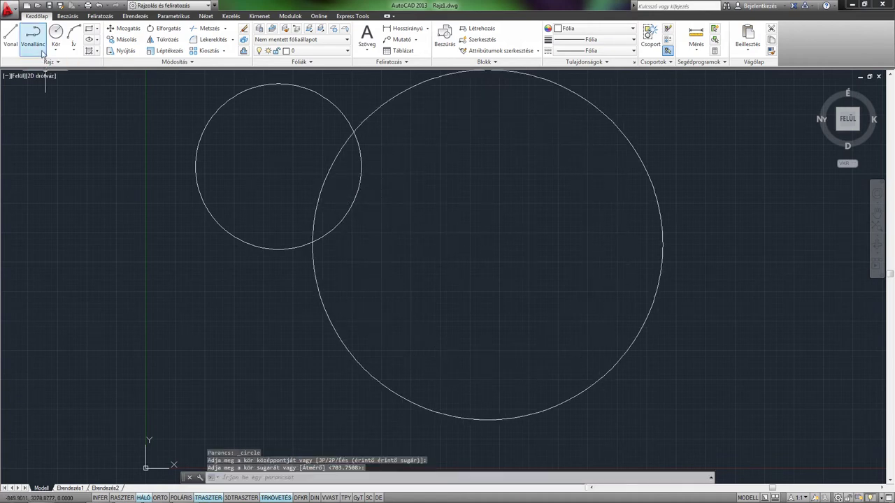
pyautogui.click(55, 35)
pyautogui.click(253, 348)
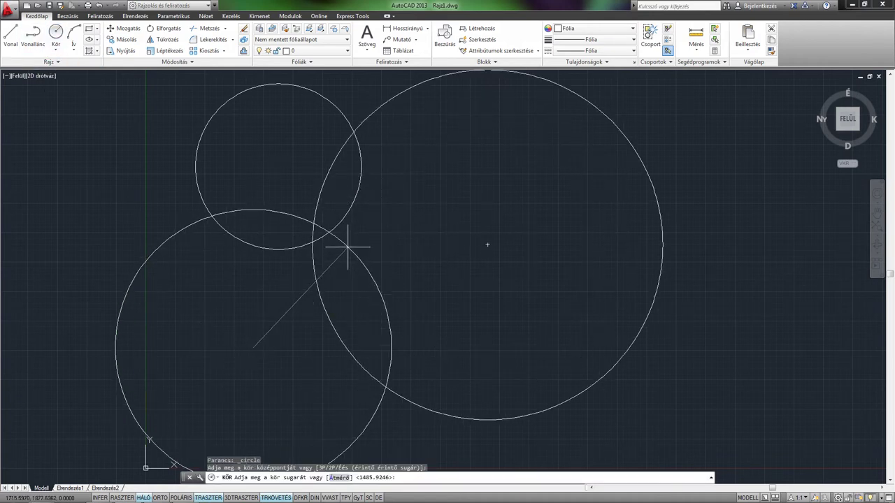
pyautogui.click(374, 251)
pyautogui.scroll(-2, 391, 240)
pyautogui.moveTo(377, 216)
pyautogui.mouseDown(button='middle')
pyautogui.moveTo(401, 248)
pyautogui.moveTo(414, 245)
pyautogui.moveTo(411, 253)
pyautogui.mouseUp(button='middle')
pyautogui.scroll(2, 415, 244)
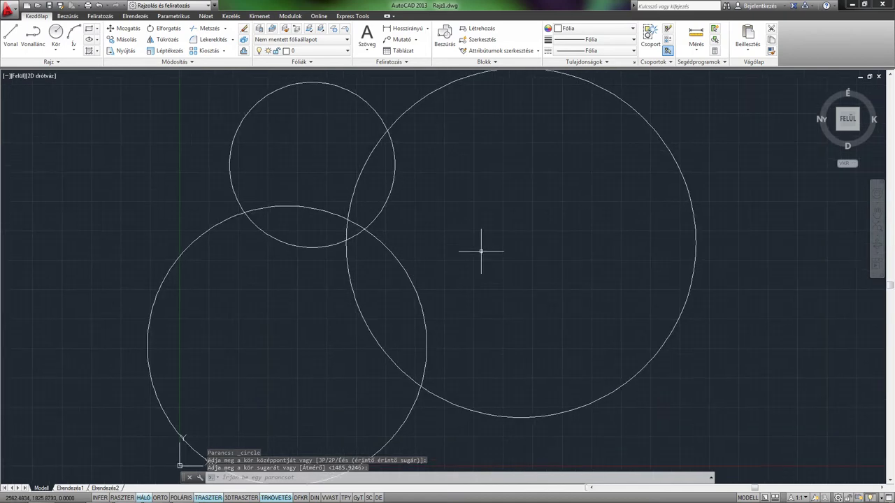
pyautogui.write('me')
pyautogui.press('Return')
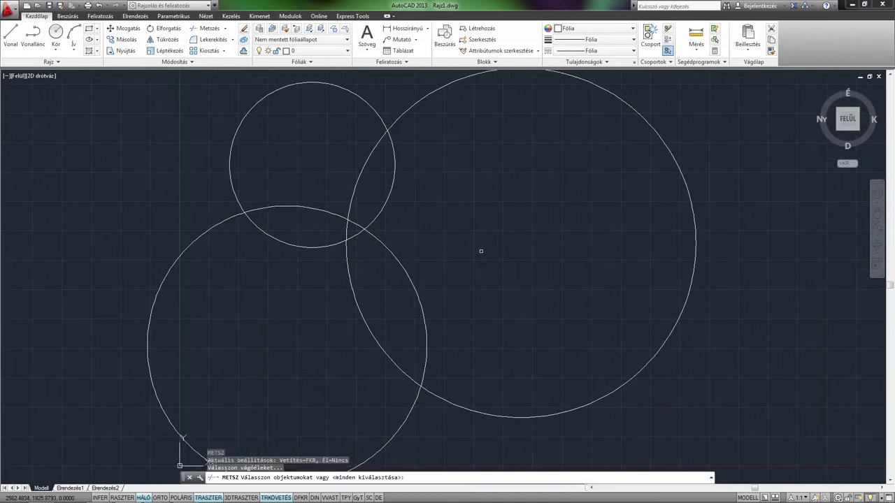
# Step: Use all three circles as cutting edges and trim with a Fence through each circle's centre
pyautogui.click(559, 391)
pyautogui.click(305, 186)
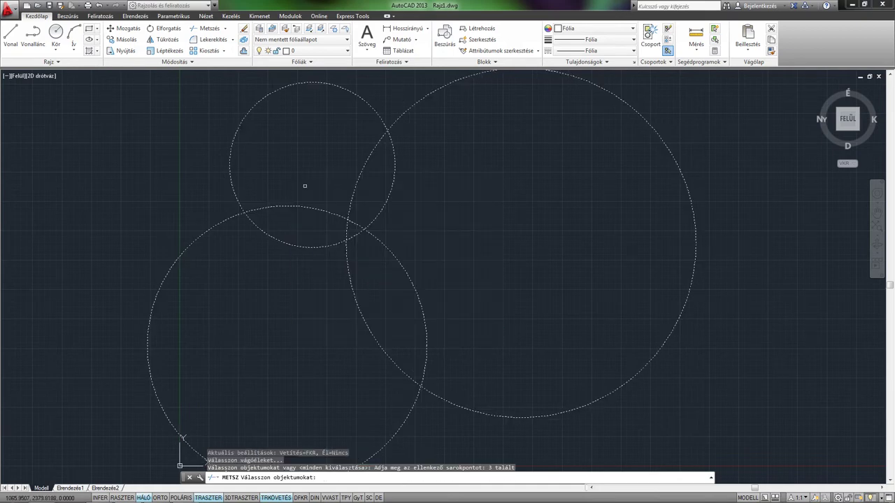
pyautogui.press('Return')
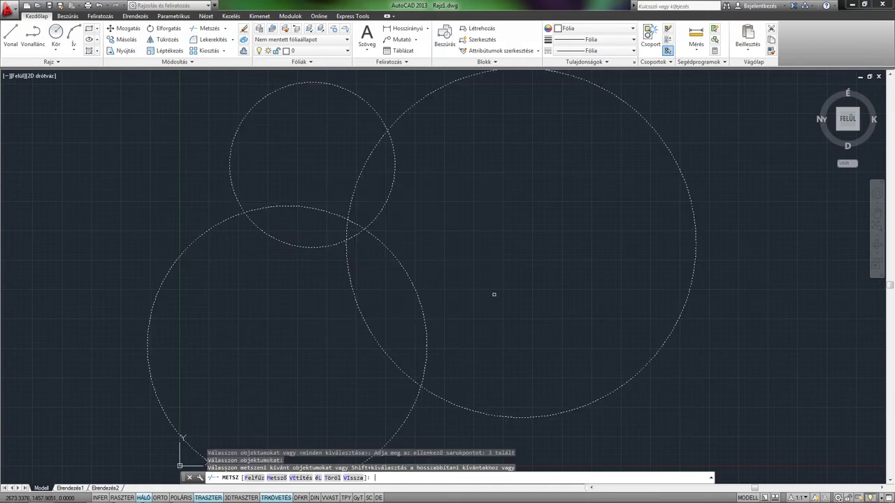
pyautogui.write('F')
pyautogui.press('Return')
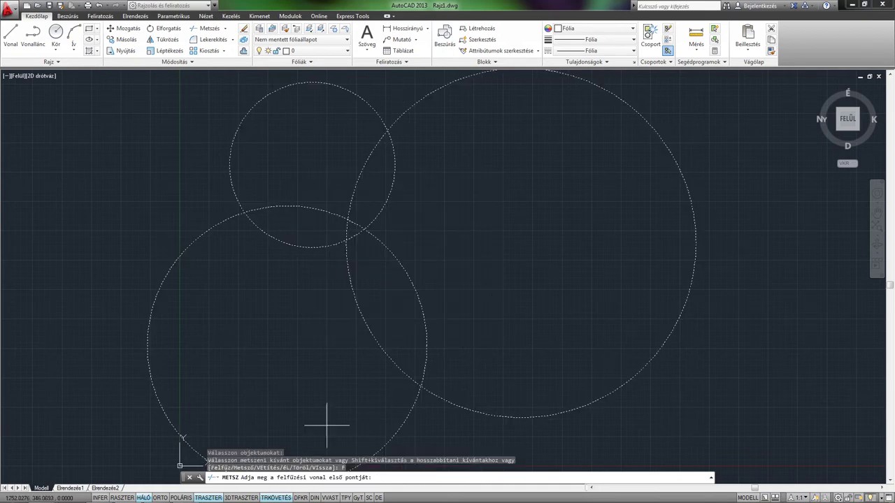
pyautogui.click(312, 164)
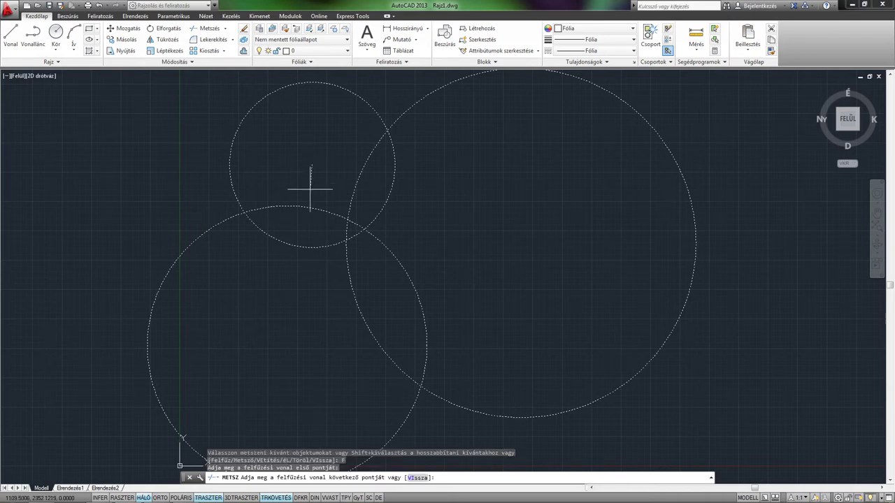
pyautogui.click(287, 345)
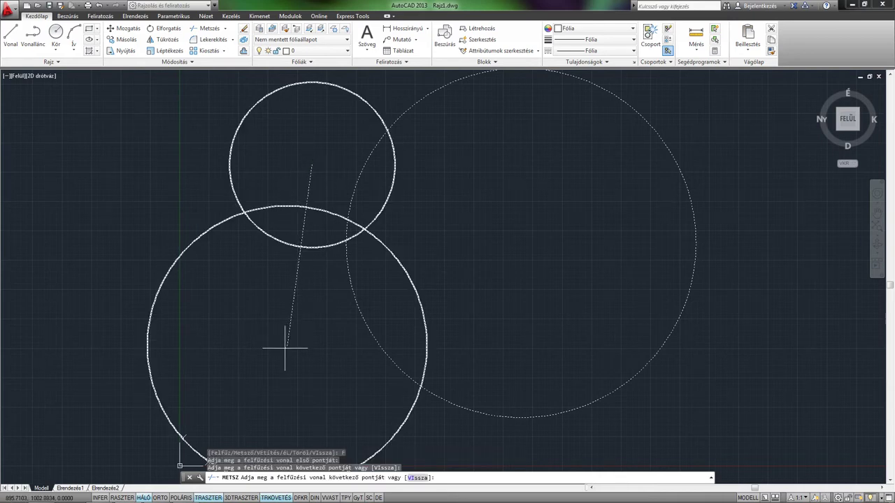
pyautogui.click(521, 244)
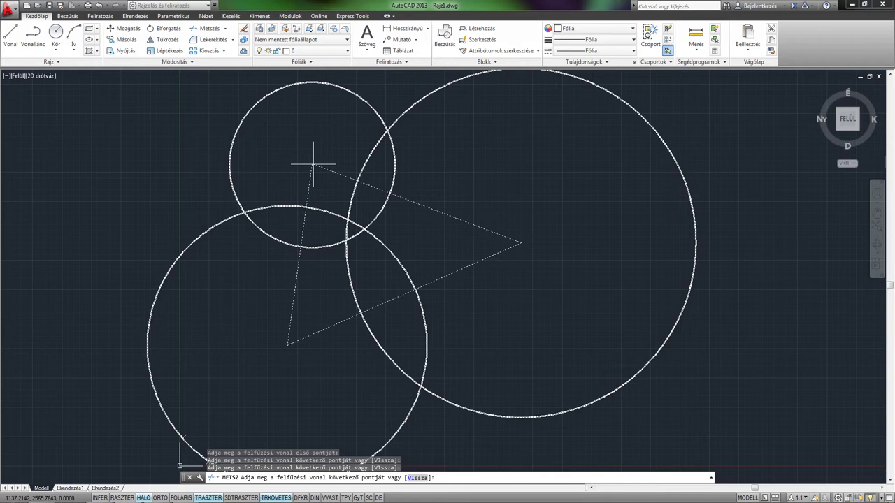
pyautogui.click(313, 165)
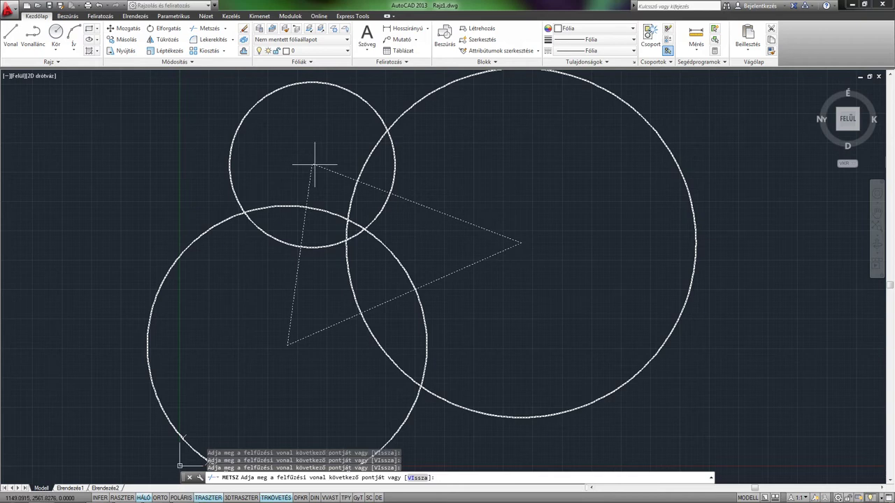
pyautogui.press('Return')
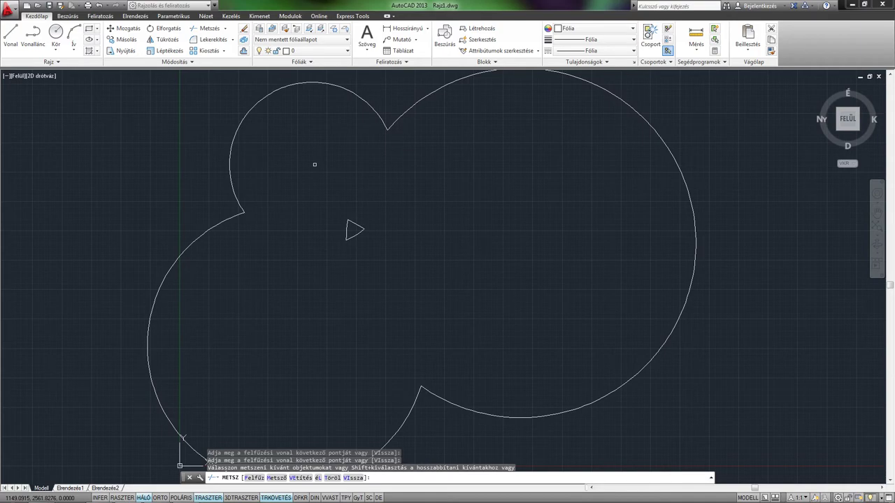
# Step: Cancel Trim and delete the merged outline and small triangle with a selection window
pyautogui.scroll(-2, 376, 245)
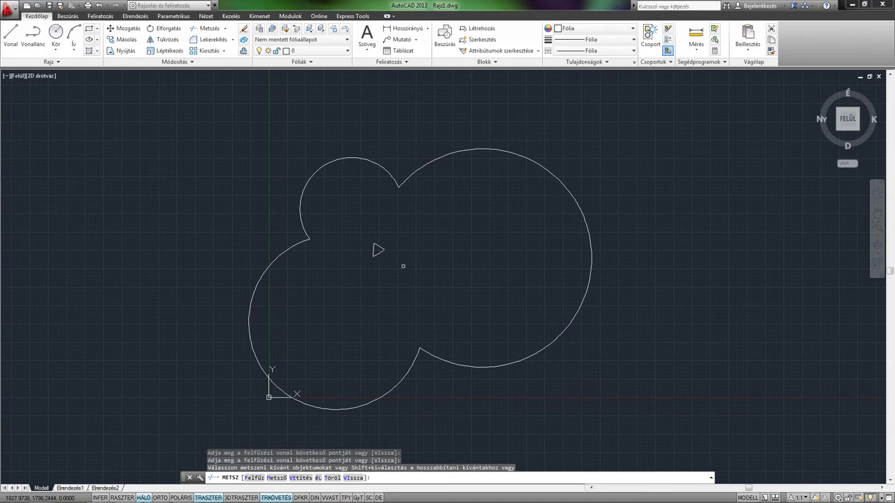
pyautogui.press('Escape')
pyautogui.click(593, 412)
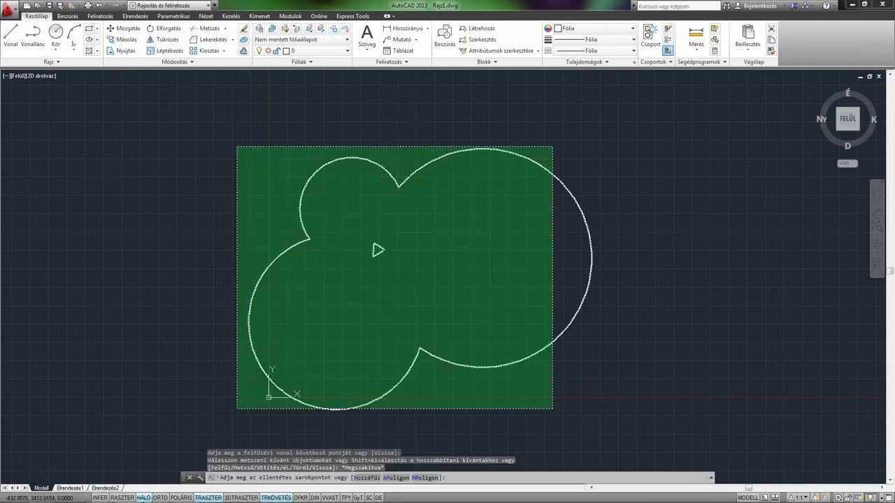
pyautogui.click(236, 147)
pyautogui.press('Delete')
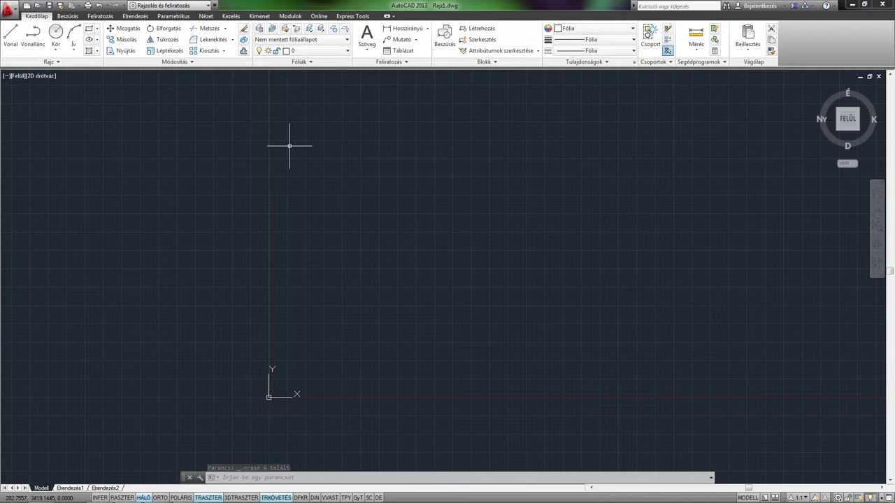
# Step: Draw a long line rising to the upper right and a shorter descending line below it, not touching
pyautogui.click(11, 44)
pyautogui.click(155, 288)
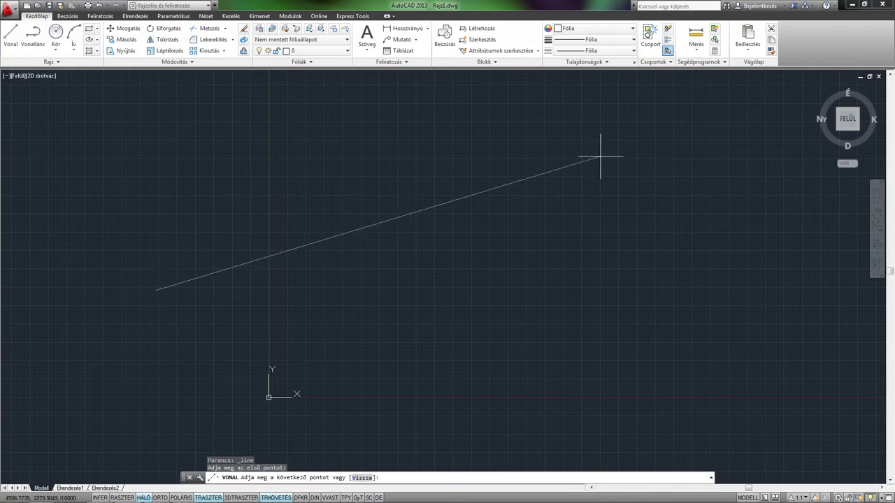
pyautogui.click(628, 109)
pyautogui.press('Return')
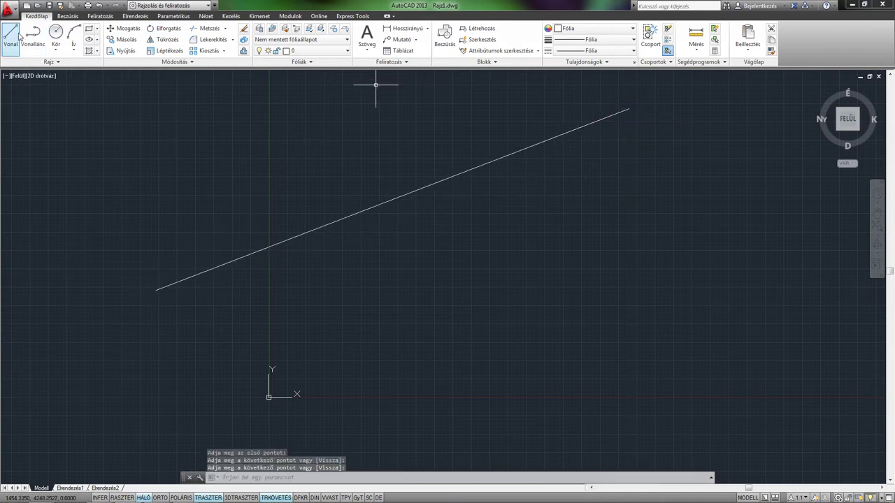
pyautogui.click(10, 44)
pyautogui.click(583, 398)
pyautogui.click(471, 293)
pyautogui.press('Return')
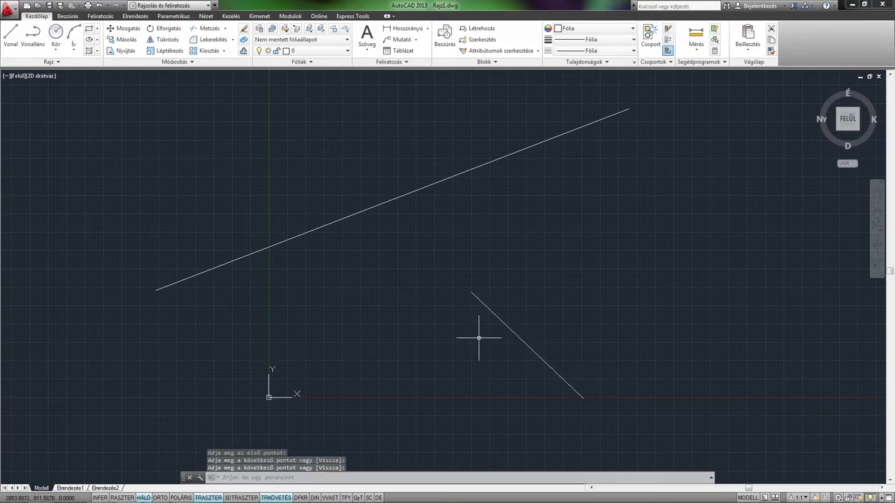
pyautogui.moveTo(480, 340); pyautogui.dragTo(467, 353, button='middle')
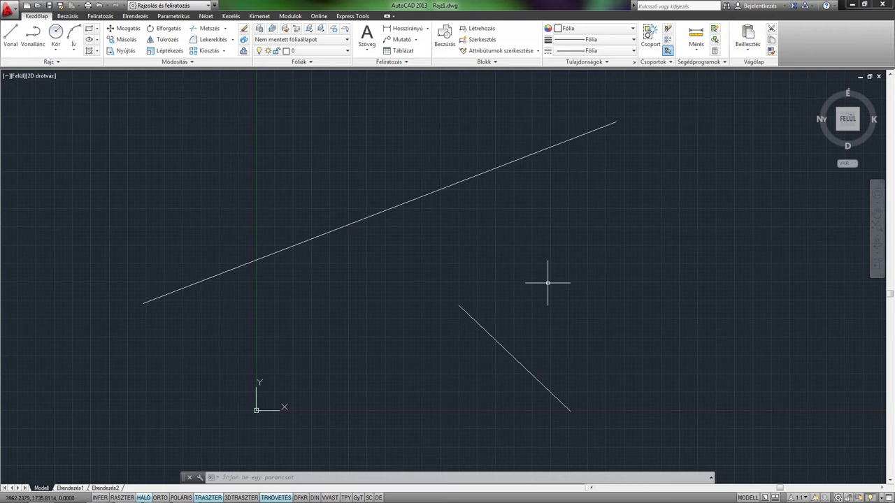
# Step: Extend (ELÉR) the short line's upper end to the long line, using it as the boundary
pyautogui.write('e')
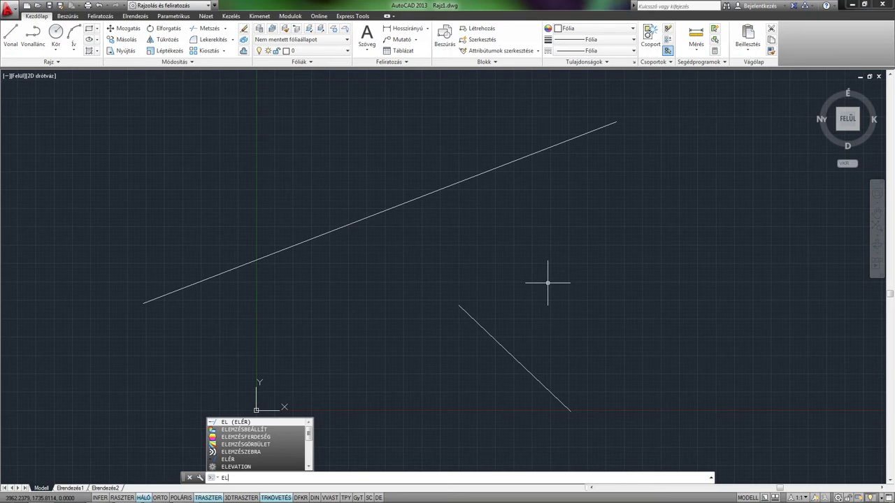
pyautogui.press('Return')
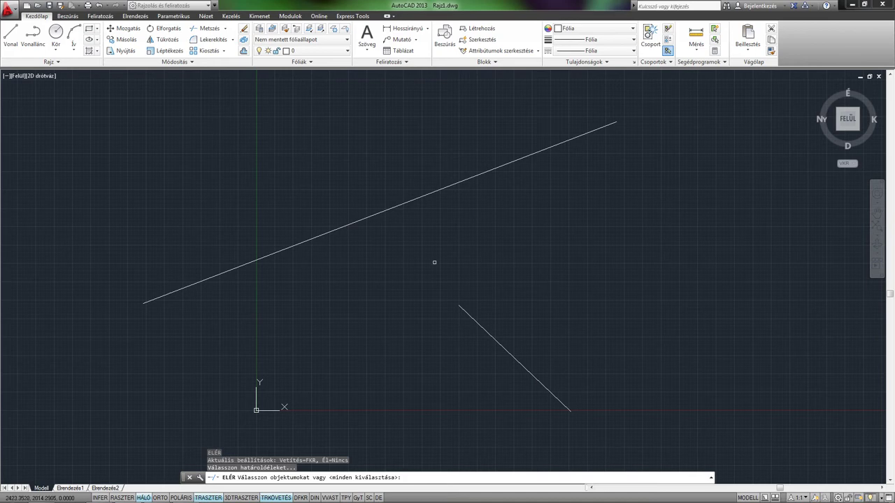
pyautogui.click(336, 229)
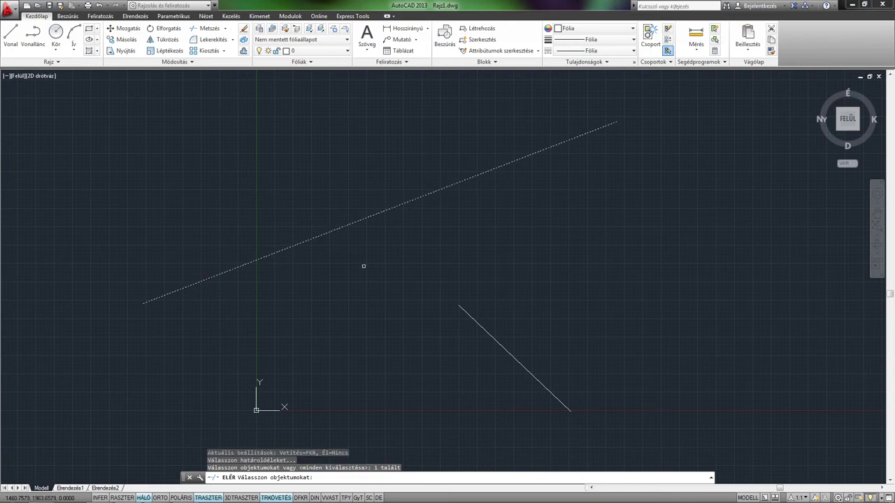
pyautogui.press('Return')
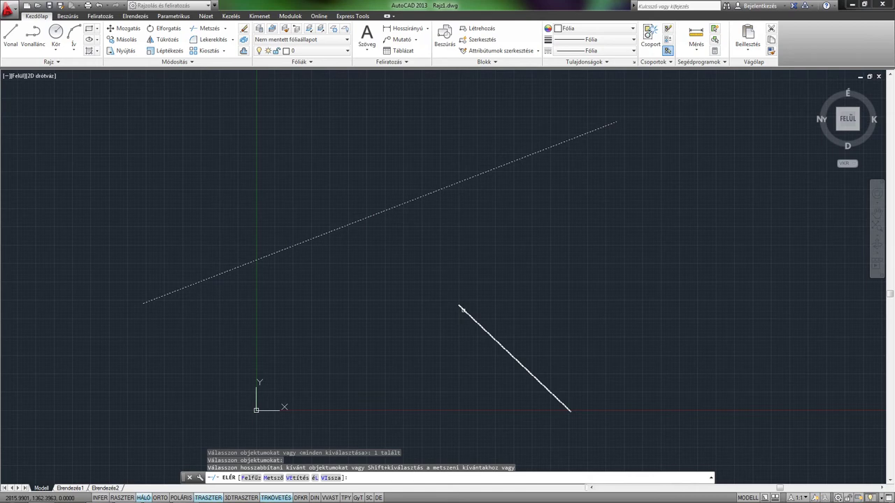
pyautogui.click(461, 309)
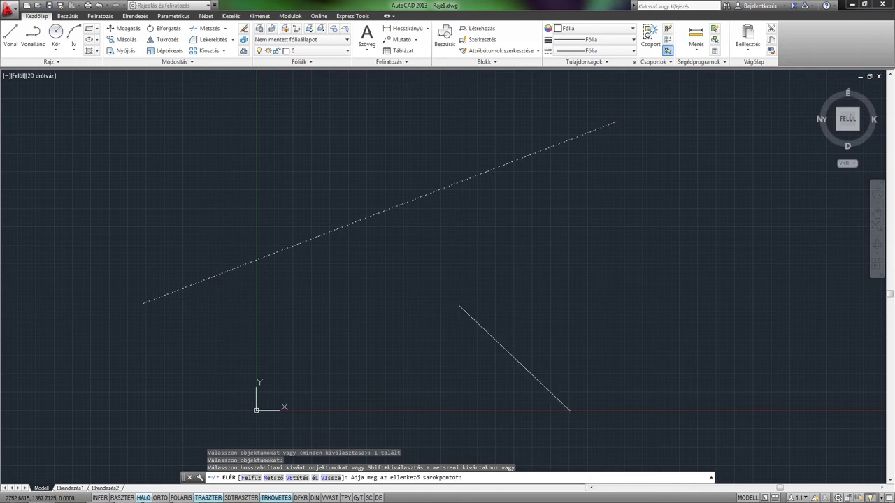
pyautogui.click(457, 309)
pyautogui.click(489, 338)
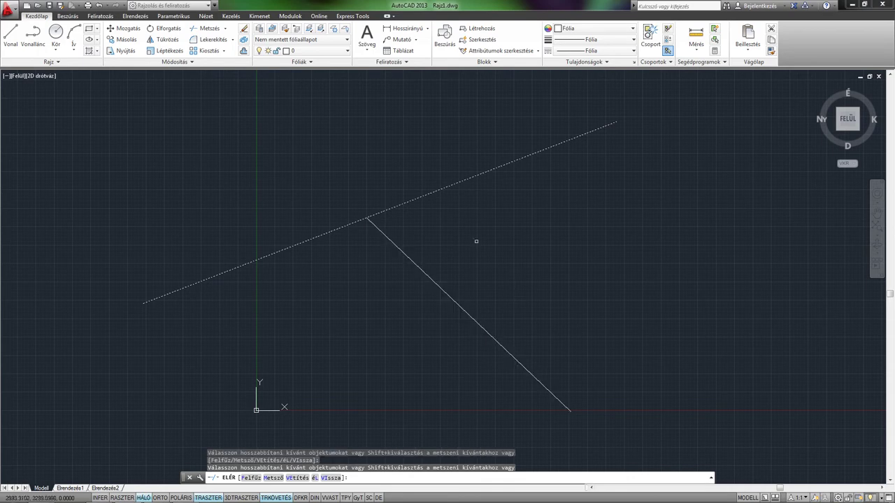
pyautogui.scroll(1, 371, 224)
pyautogui.scroll(1, 349, 208)
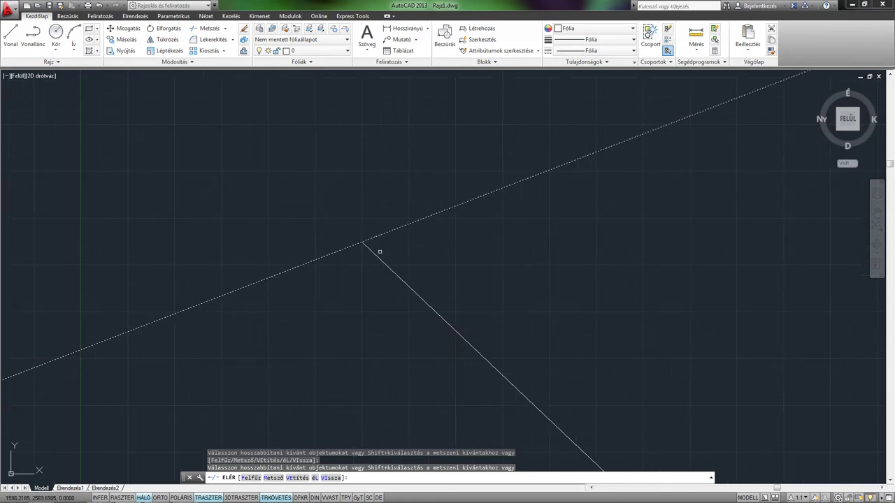
pyautogui.scroll(-1, 378, 248)
pyautogui.scroll(-2, 388, 246)
pyautogui.click(392, 244)
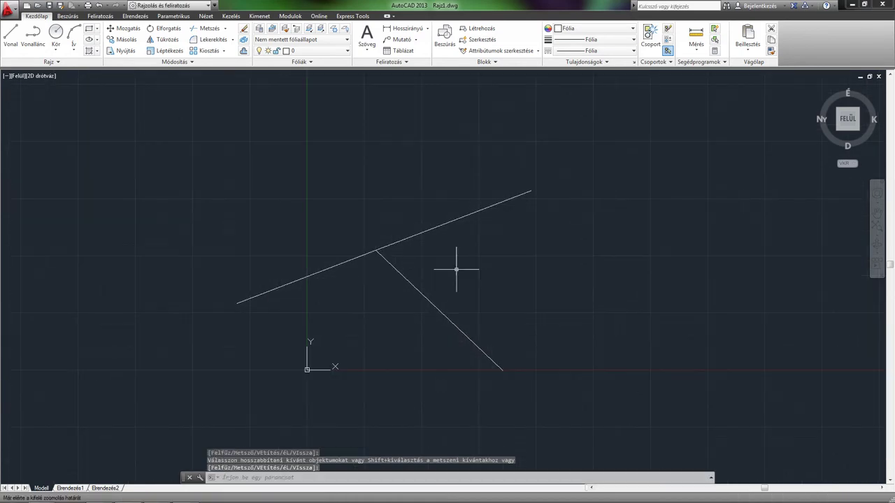
pyautogui.moveTo(457, 266); pyautogui.dragTo(371, 261, button='middle')
pyautogui.click(389, 315)
pyautogui.press('Escape')
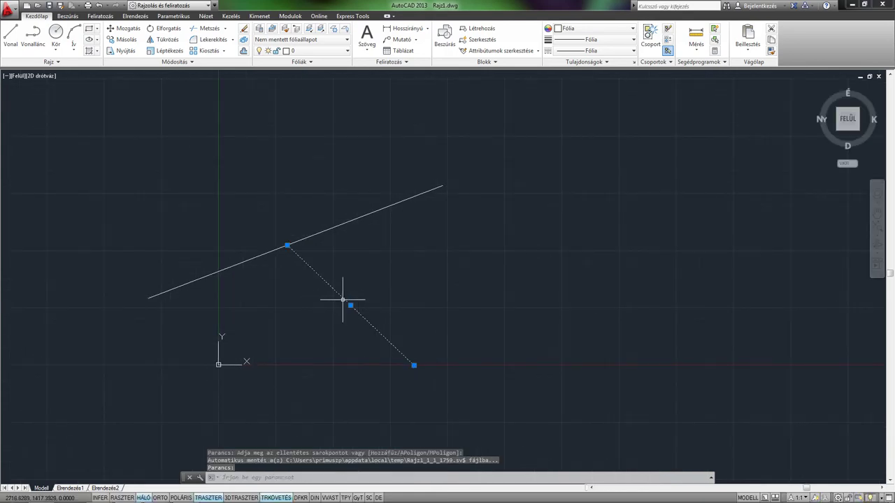
pyautogui.moveTo(340, 300); pyautogui.dragTo(592, 294)
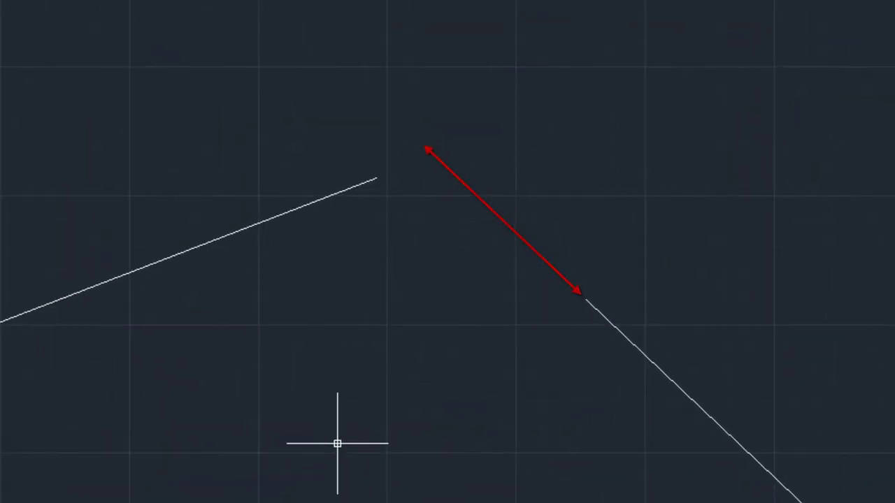
pyautogui.press('Return')
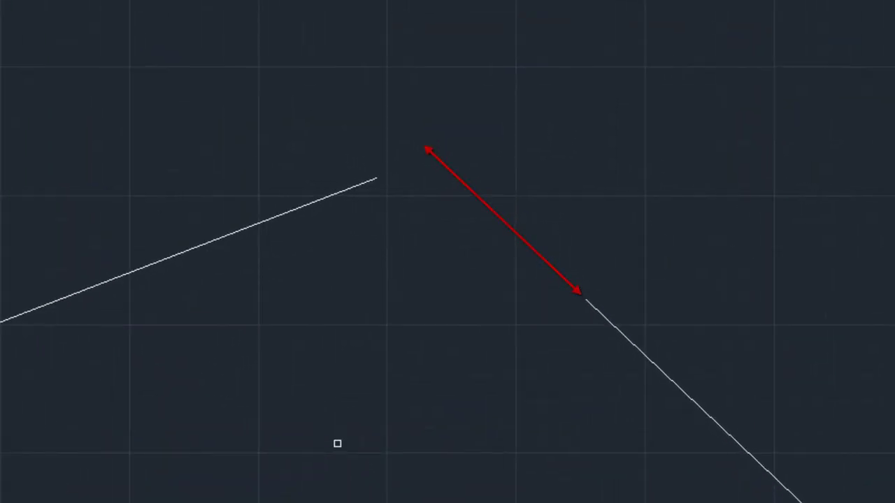
pyautogui.click(296, 210)
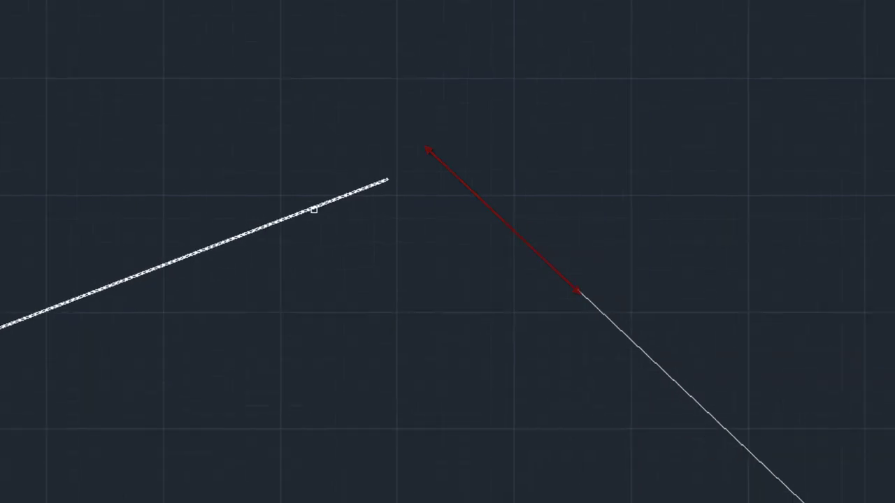
pyautogui.press('Return')
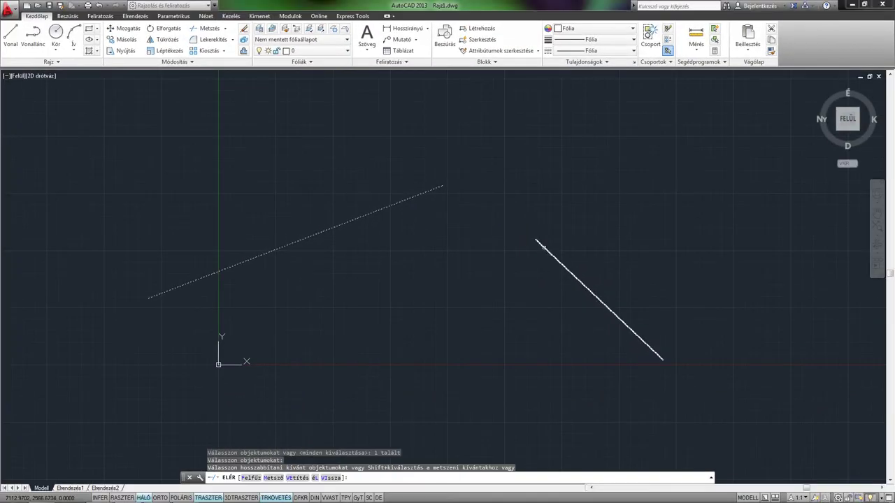
pyautogui.click(541, 245)
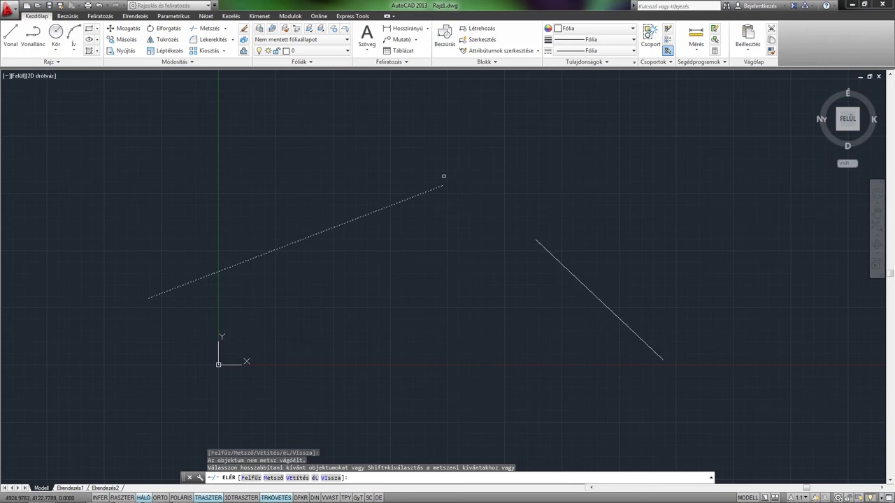
pyautogui.press('Return')
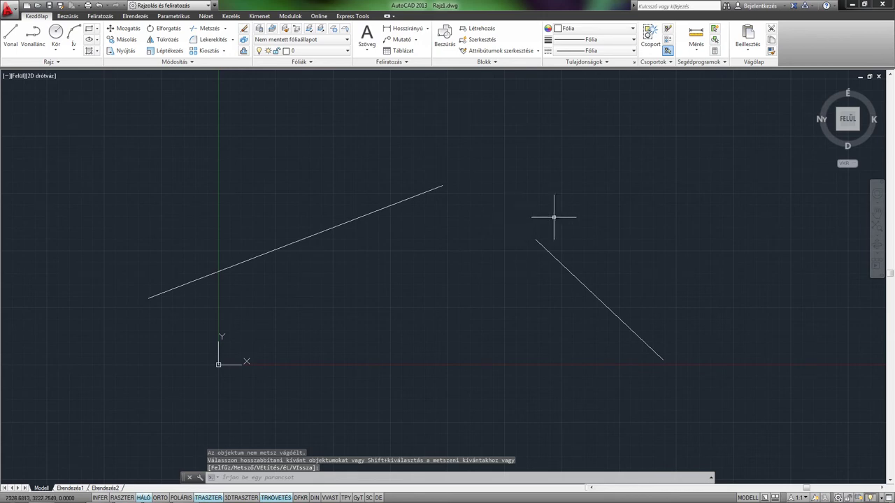
pyautogui.moveTo(568, 240); pyautogui.dragTo(553, 254, button='middle')
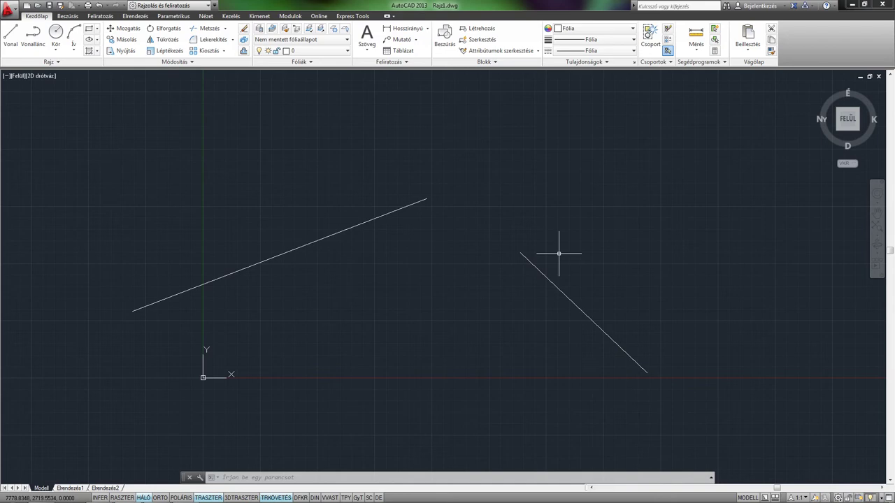
# Step: Move the right diagonal line so it sits below the upper line
pyautogui.click(566, 294)
pyautogui.moveTo(566, 294); pyautogui.dragTo(387, 331)
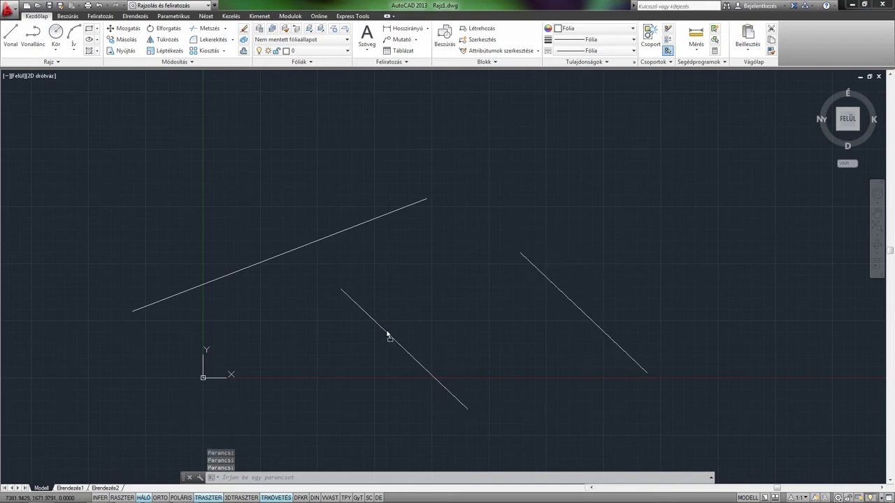
pyautogui.moveTo(409, 313)
pyautogui.mouseDown(button='middle')
pyautogui.moveTo(524, 251)
pyautogui.moveTo(512, 277)
pyautogui.mouseUp(button='middle')
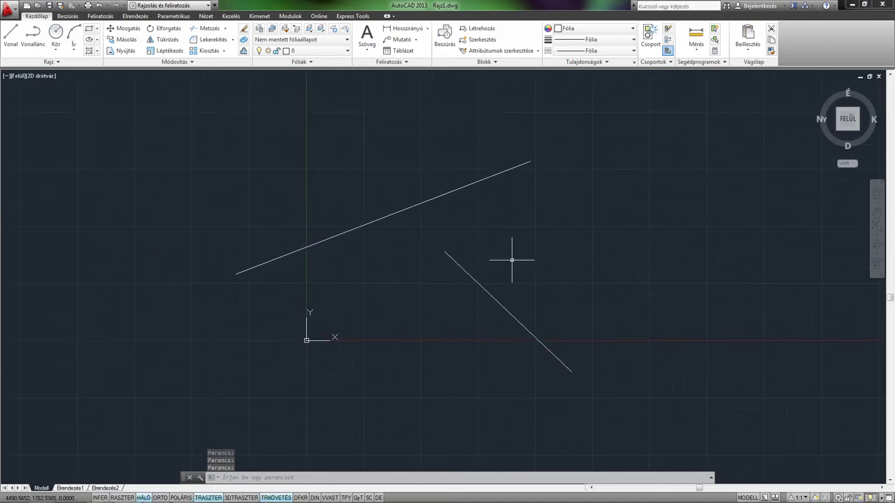
# Step: Extend the lower line with EL until it meets the upper boundary line
pyautogui.write('el')
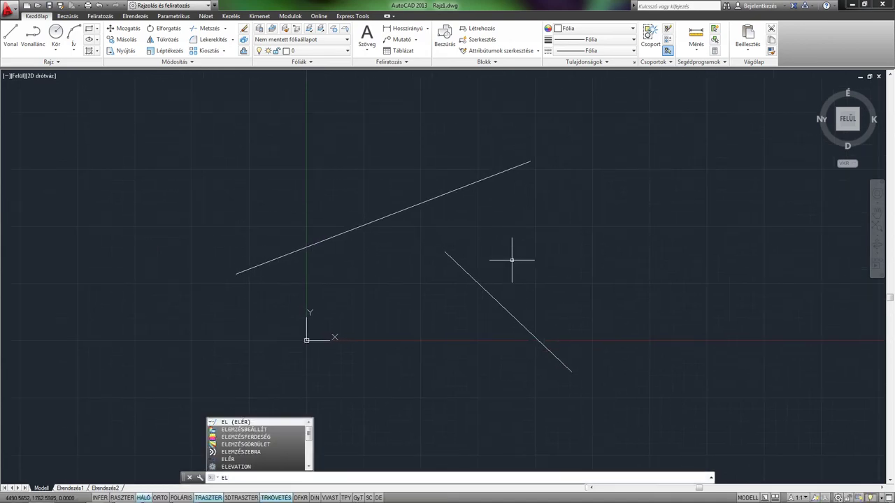
pyautogui.press('Return')
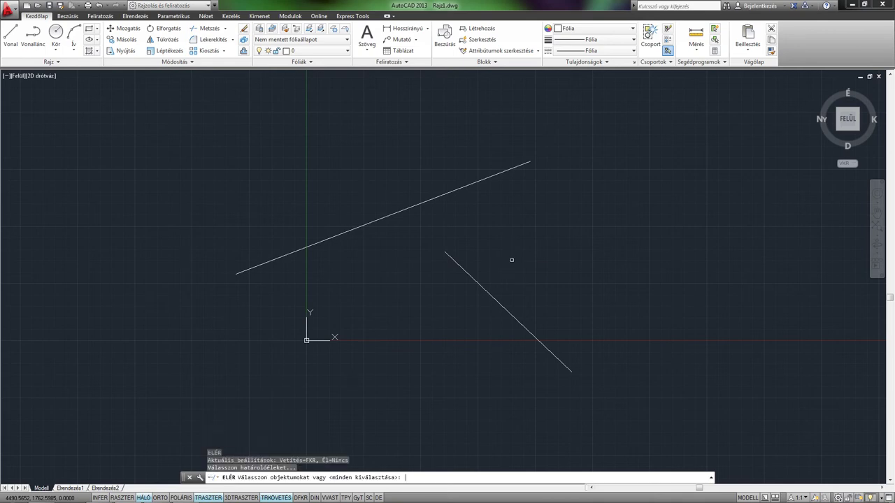
pyautogui.click(380, 220)
pyautogui.click(381, 220)
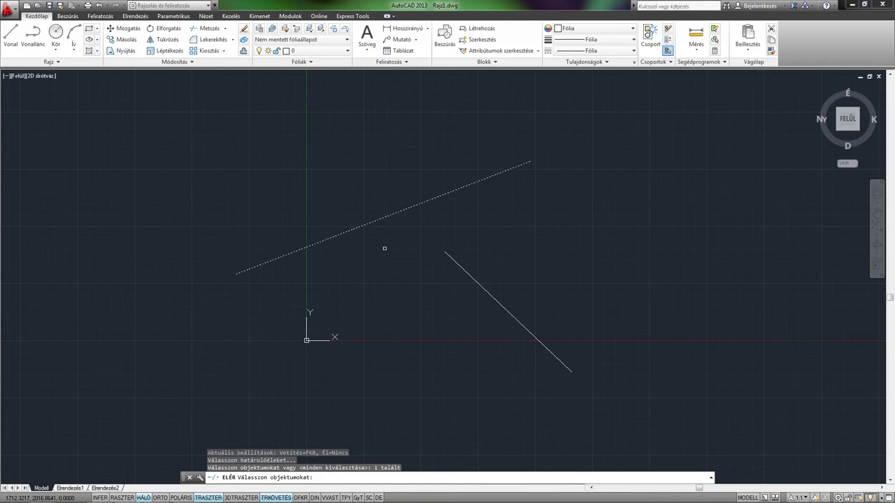
pyautogui.press('Return')
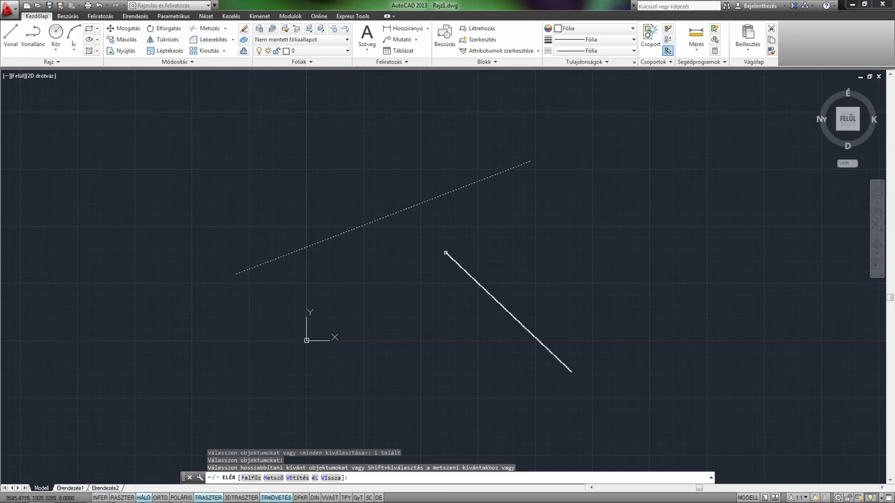
pyautogui.click(445, 253)
pyautogui.moveTo(445, 236); pyautogui.dragTo(443, 255, button='middle')
# Step: Grip-stretch the diagonal line's top end past the upper line
pyautogui.press('Return')
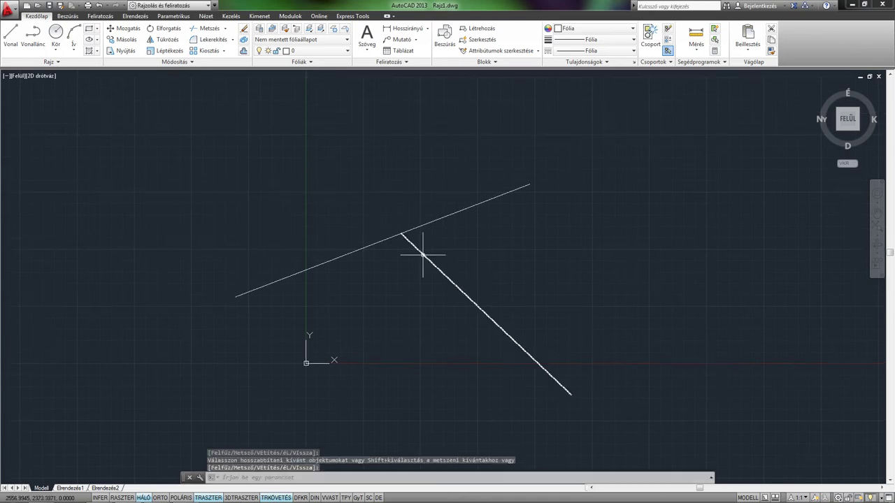
pyautogui.click(422, 255)
pyautogui.click(400, 234)
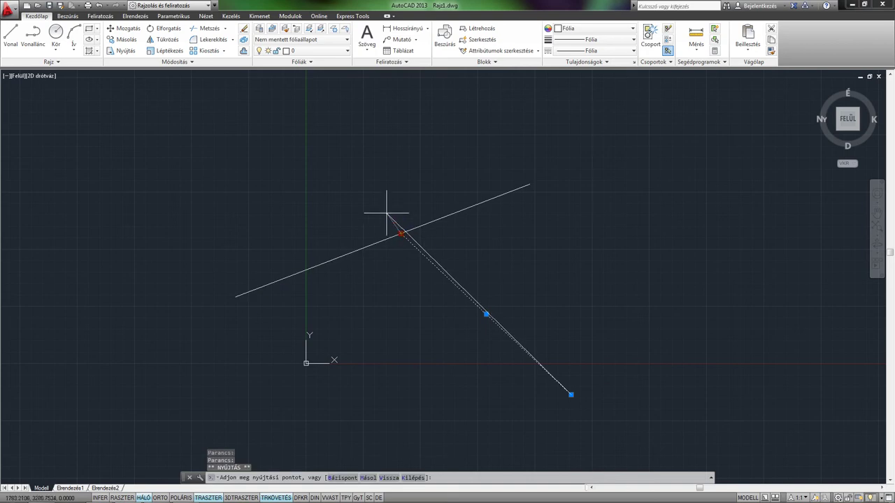
pyautogui.click(331, 169)
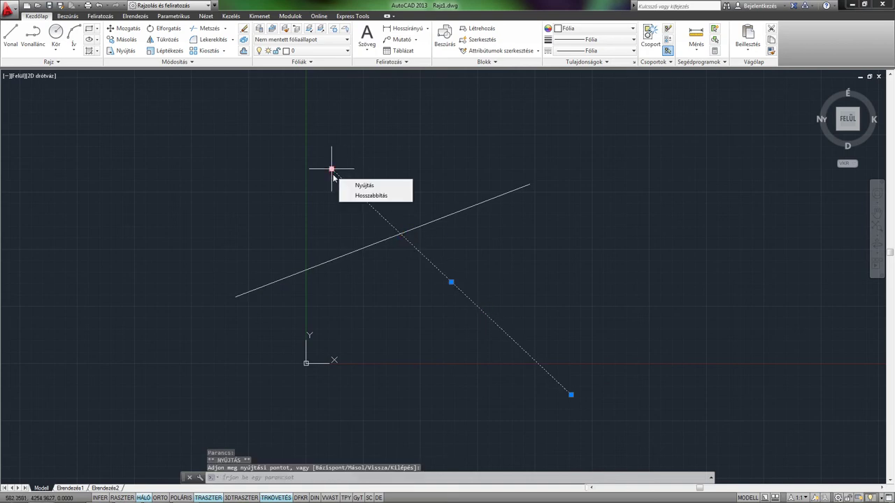
pyautogui.press('Escape')
pyautogui.moveTo(411, 293); pyautogui.dragTo(413, 302, button='middle')
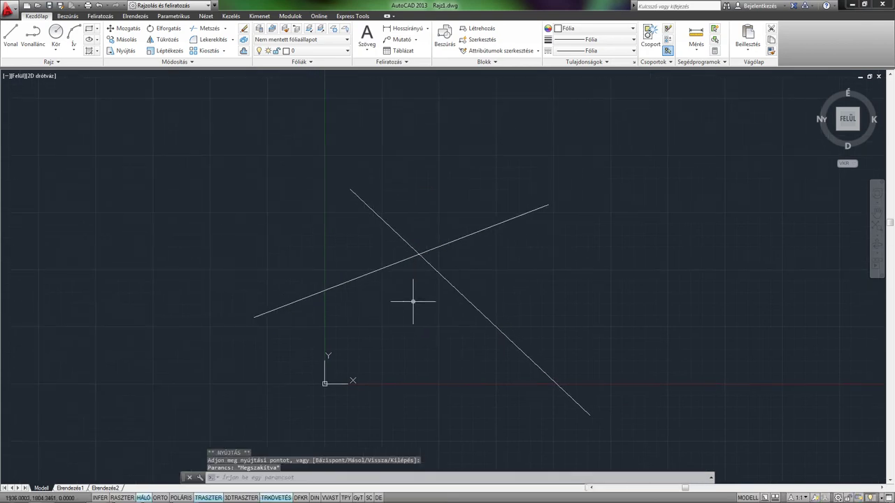
# Step: Cut the diagonal line back to the upper line using EL with Shift
pyautogui.write('EL')
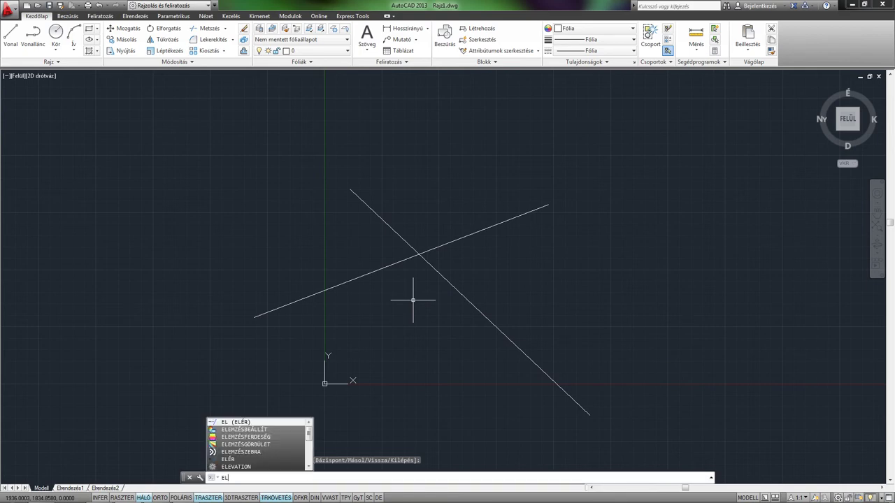
pyautogui.press('Return')
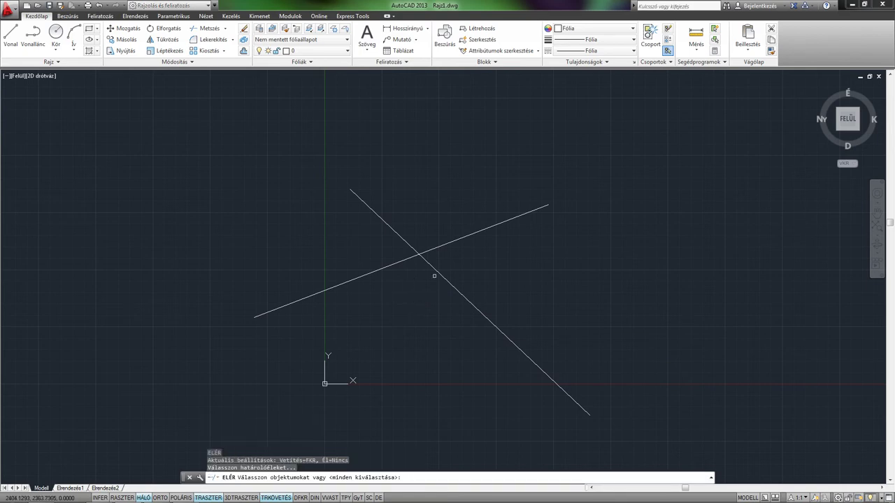
pyautogui.click(391, 264)
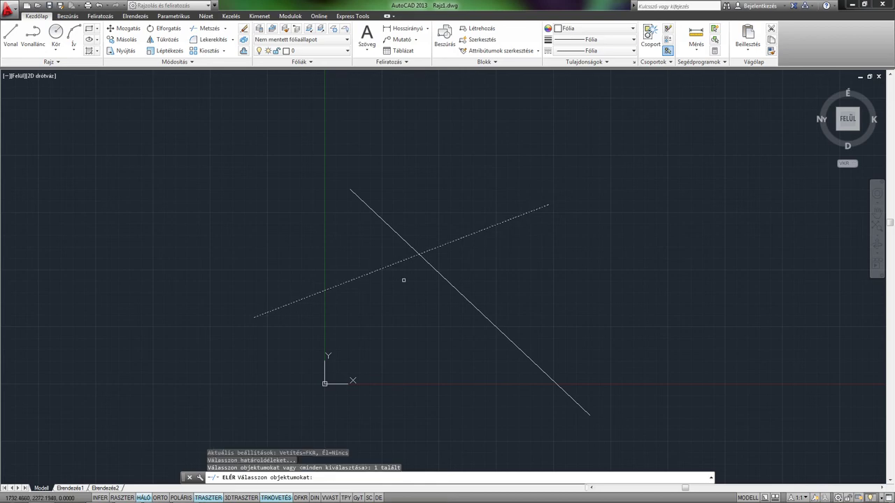
pyautogui.press('Return')
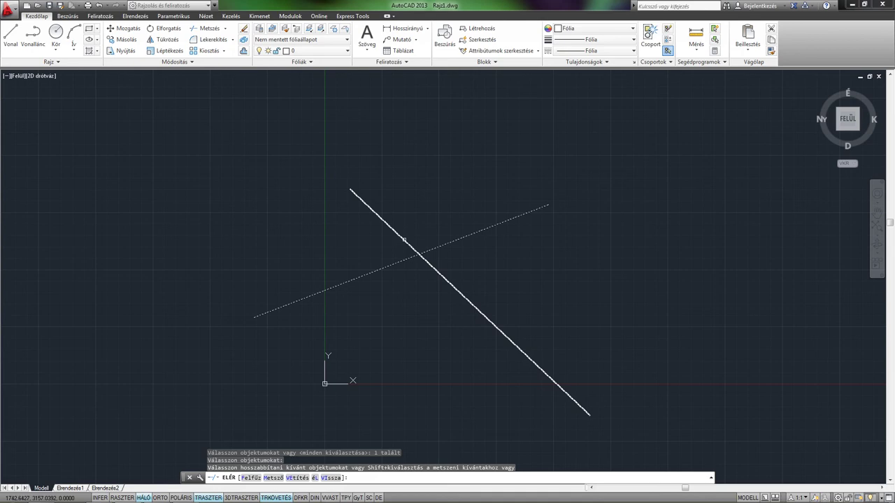
pyautogui.click(403, 239)
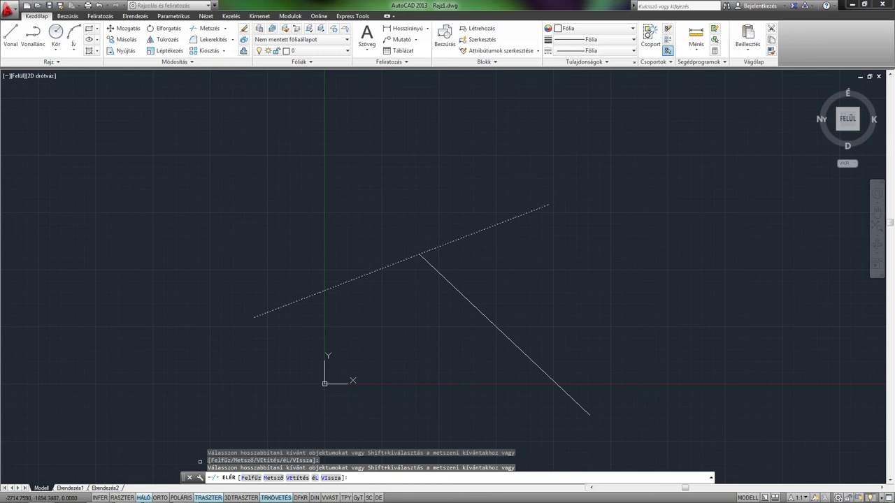
pyautogui.press('Escape')
# Step: Grip-stretch the diagonal line's top end down well below the upper line
pyautogui.click(238, 392)
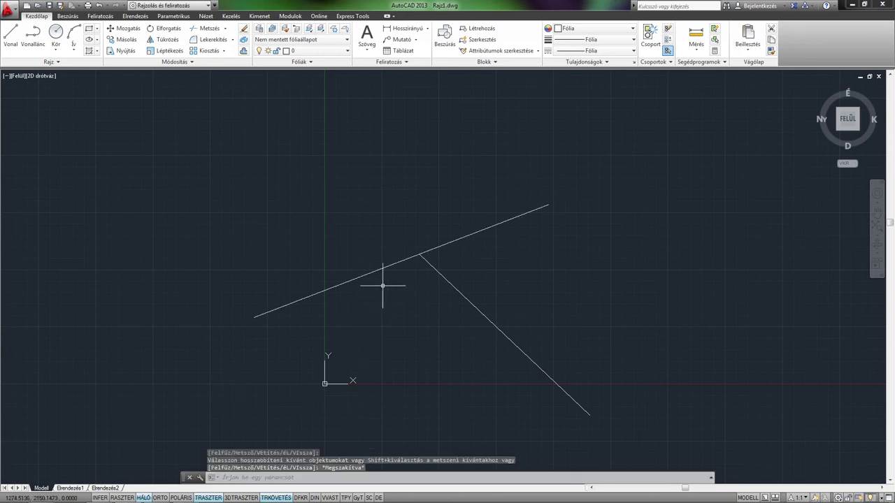
pyautogui.click(433, 271)
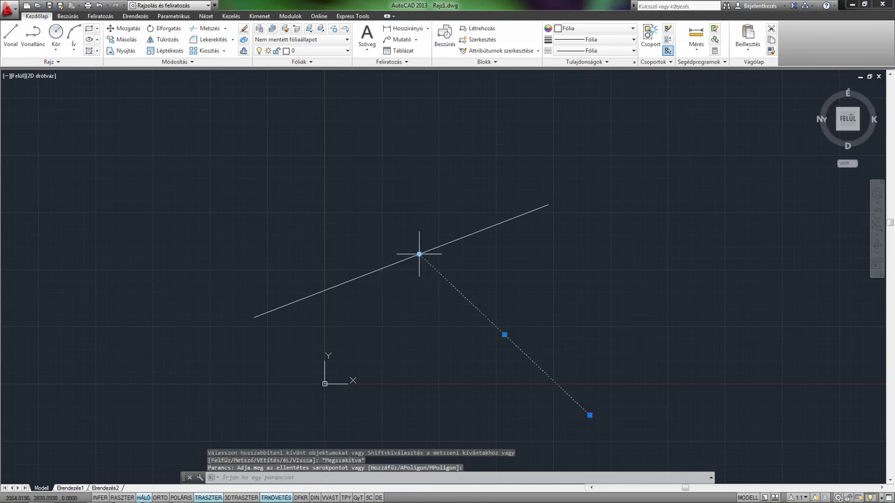
pyautogui.click(419, 255)
pyautogui.click(504, 336)
pyautogui.press('Escape')
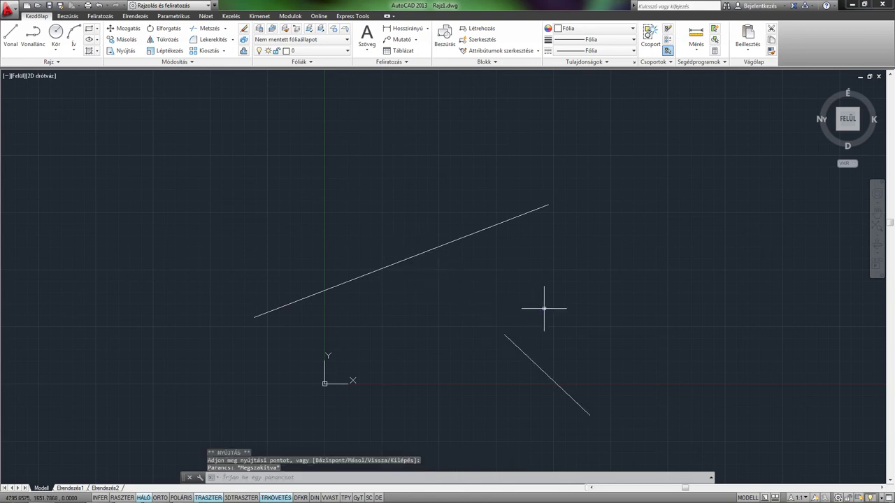
pyautogui.write('ME')
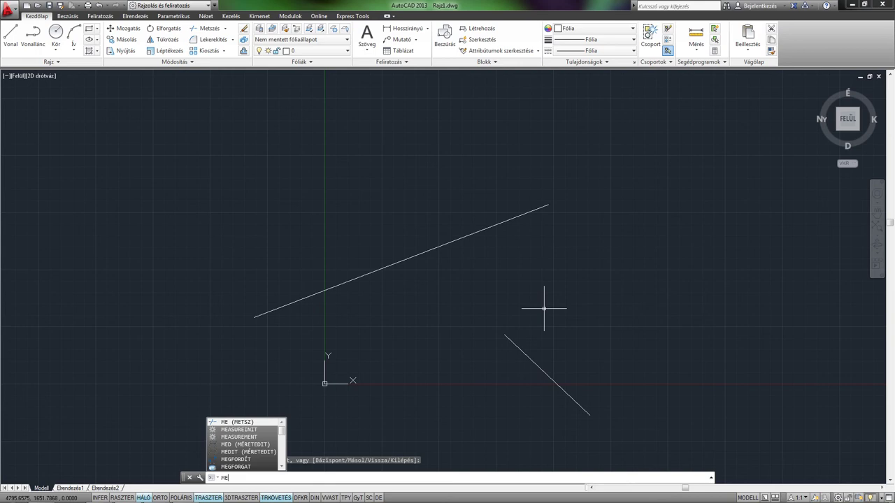
# Step: With TRIM (ME) and the upper line as cutting edge, extend the diagonal line to it
pyautogui.press('Return')
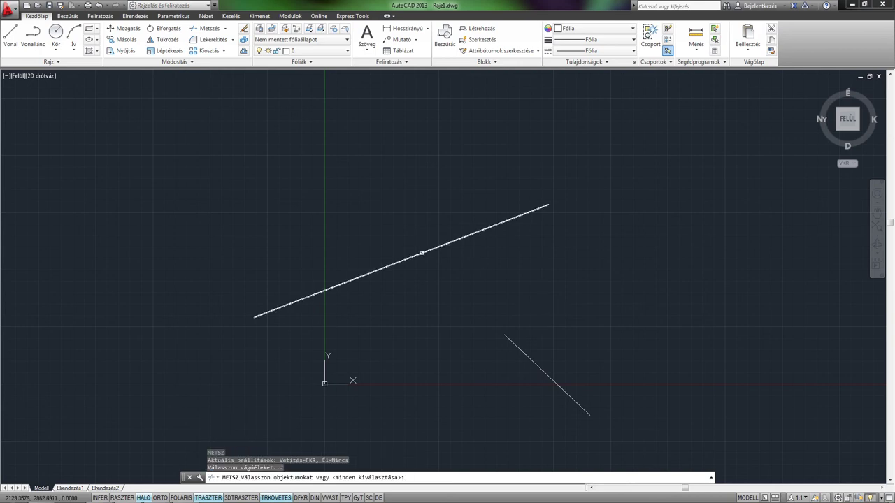
pyautogui.click(420, 252)
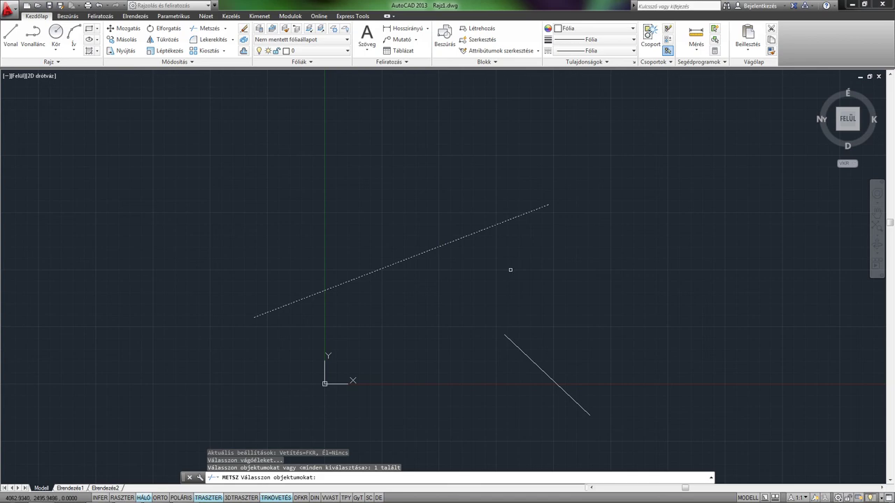
pyautogui.press('Return')
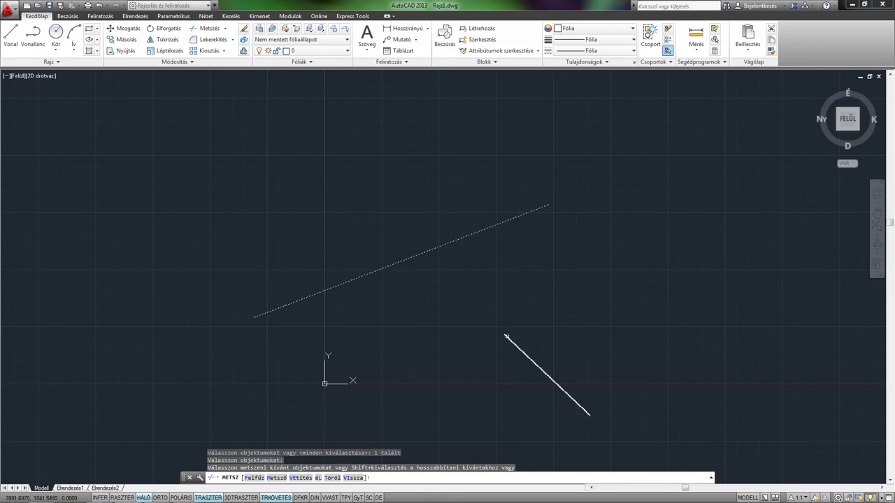
pyautogui.keyDown('shift'); pyautogui.click(505, 336); pyautogui.keyUp('shift')
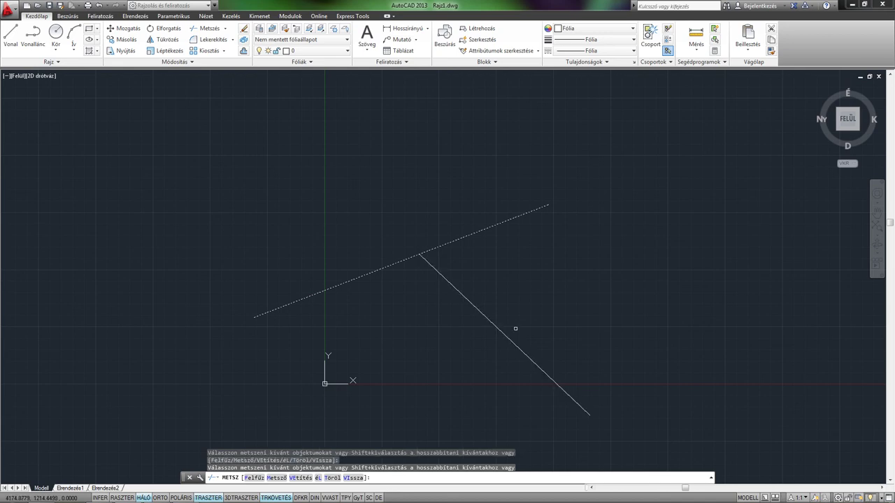